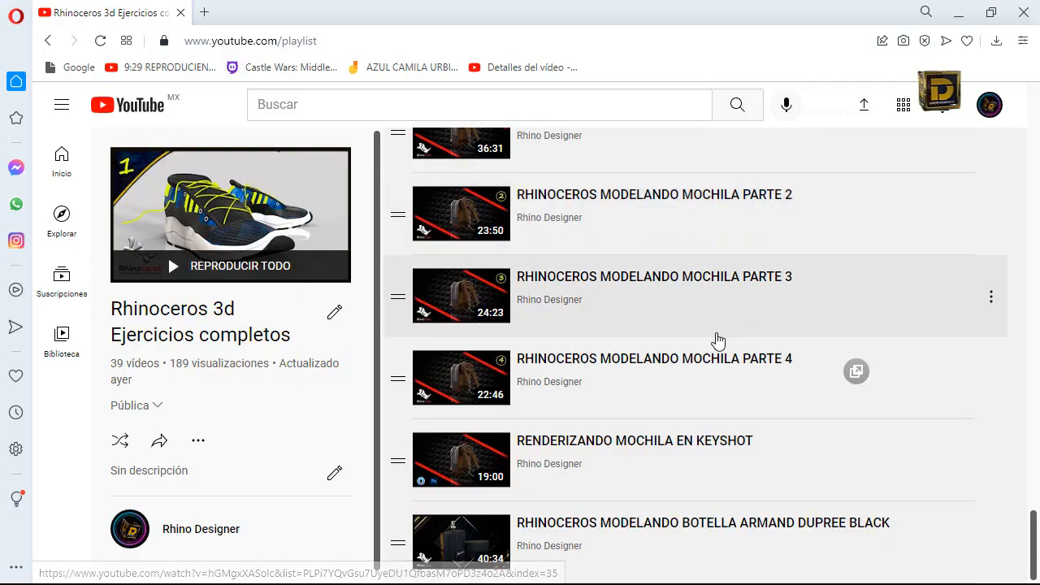
Look through the videos in the "Rhinoceros 3d Ejercicios completos" playlist.
scroll(716, 341, down, 10)
scroll(666, 317, up, 1)
scroll(668, 315, up, 6)
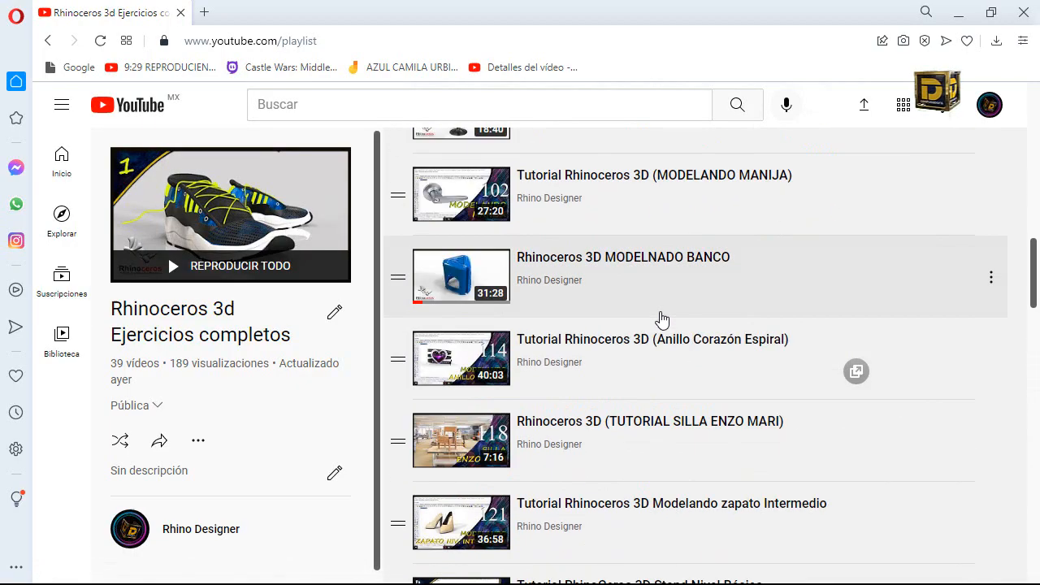
scroll(669, 315, down, 6)
scroll(663, 314, down, 8)
scroll(658, 314, down, 8)
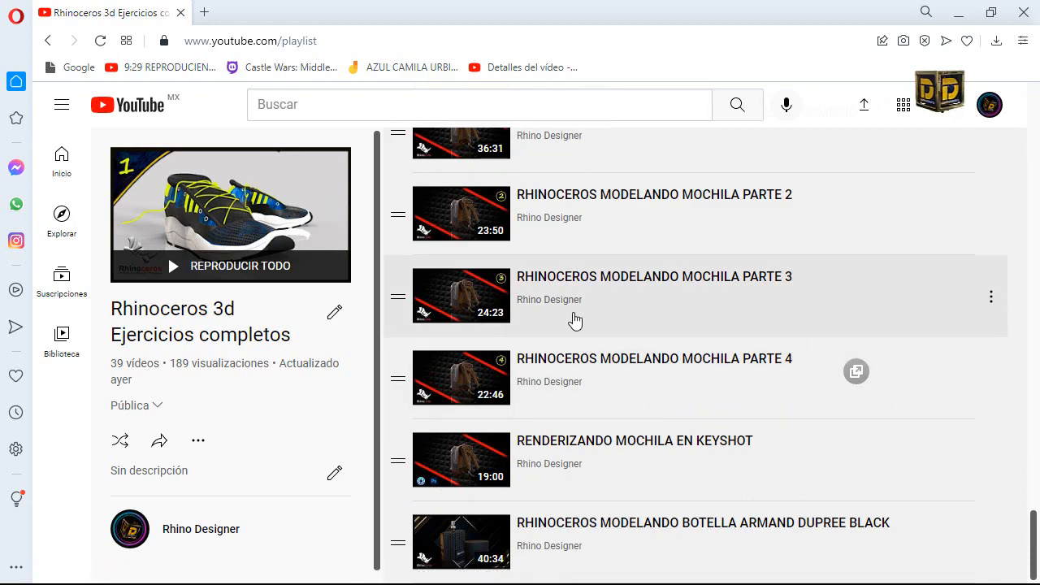
scroll(529, 268, up, 20)
scroll(495, 228, down, 20)
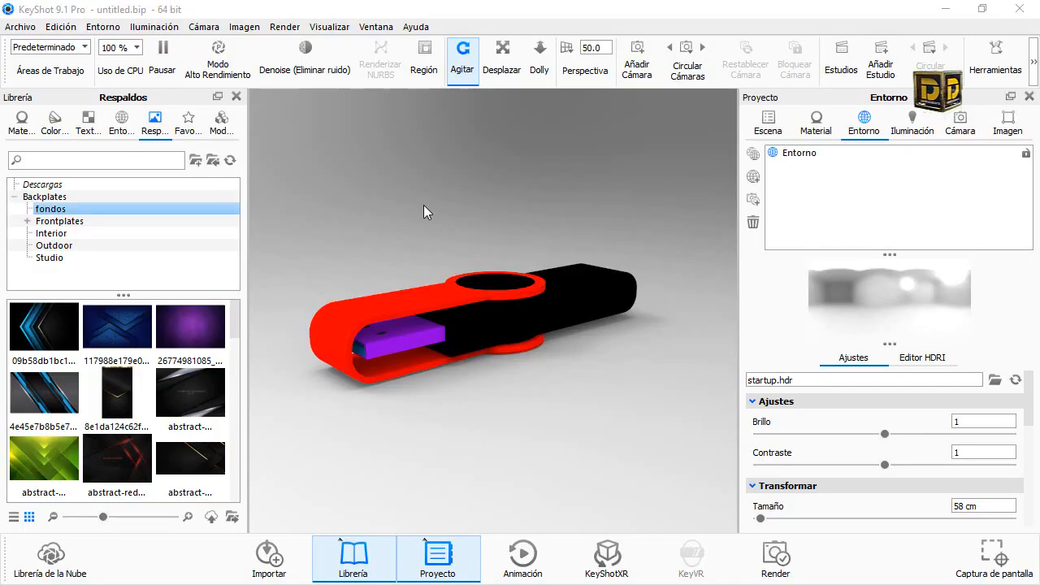
Apply the Aversis_City-alley-old_3k outdoor environment to the USB drive scene in KeyShot.
drag(423, 205, 320, 263)
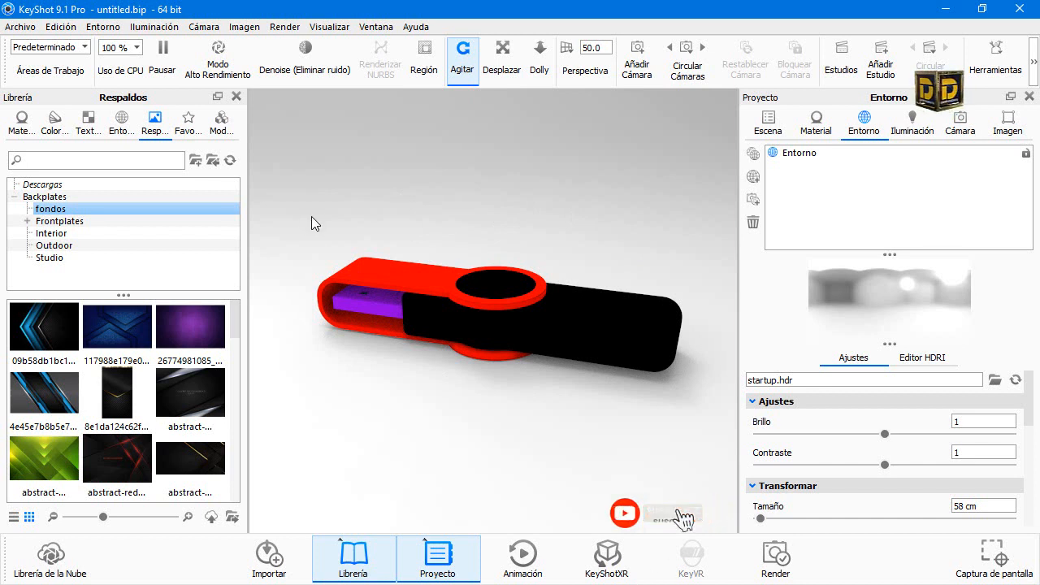
click(121, 122)
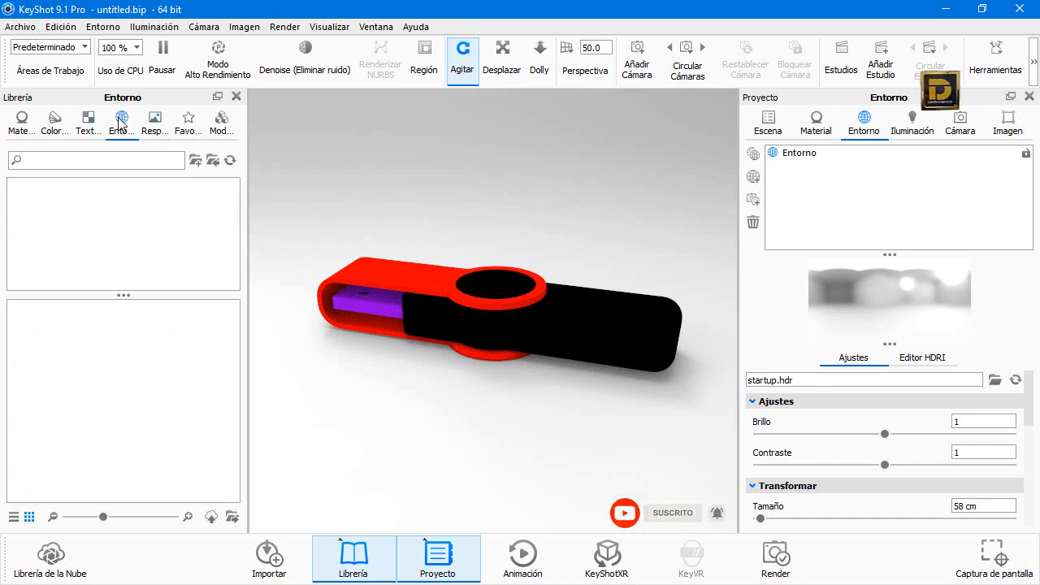
click(216, 348)
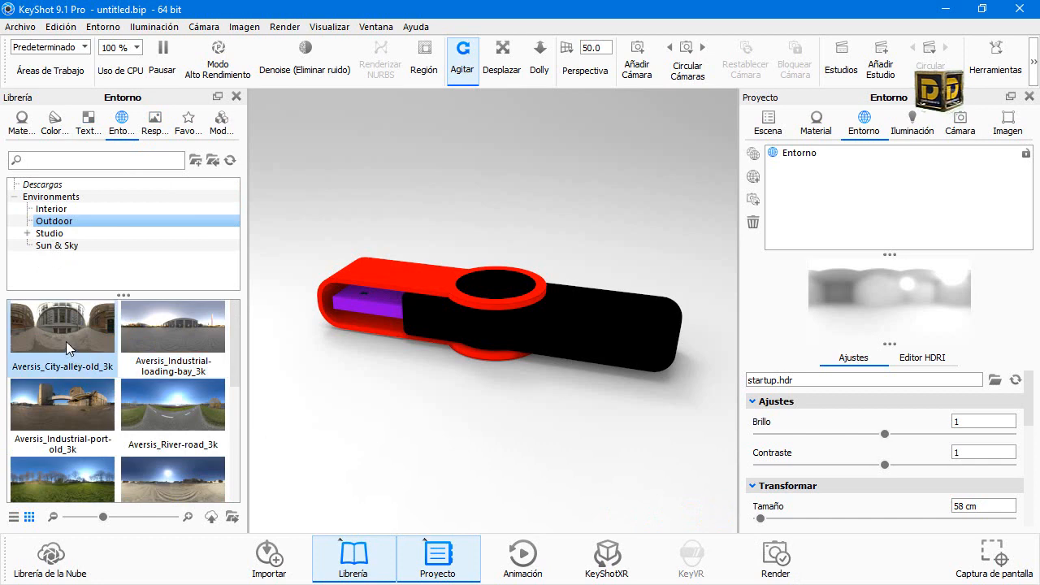
drag(57, 337, 452, 203)
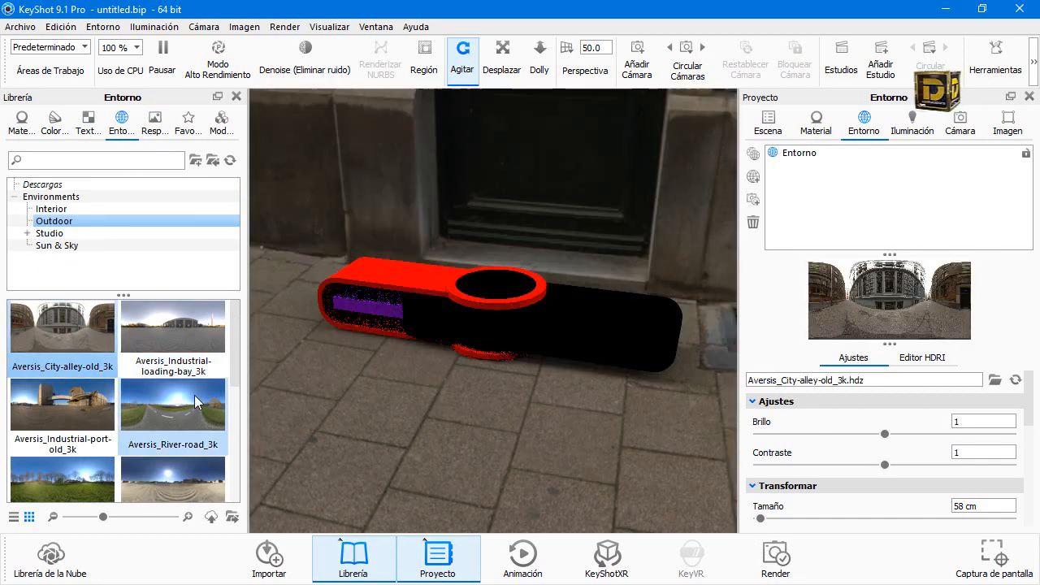
Browse the Studio and Sun & Sky environments, and change the scene background from the environment image to a solid color.
click(47, 233)
click(53, 246)
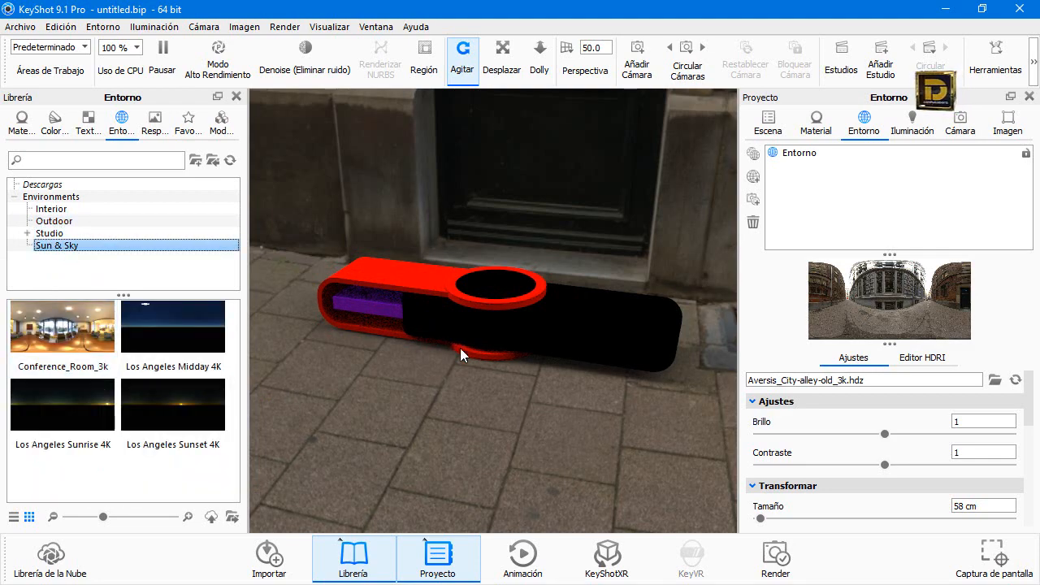
drag(460, 348, 710, 273)
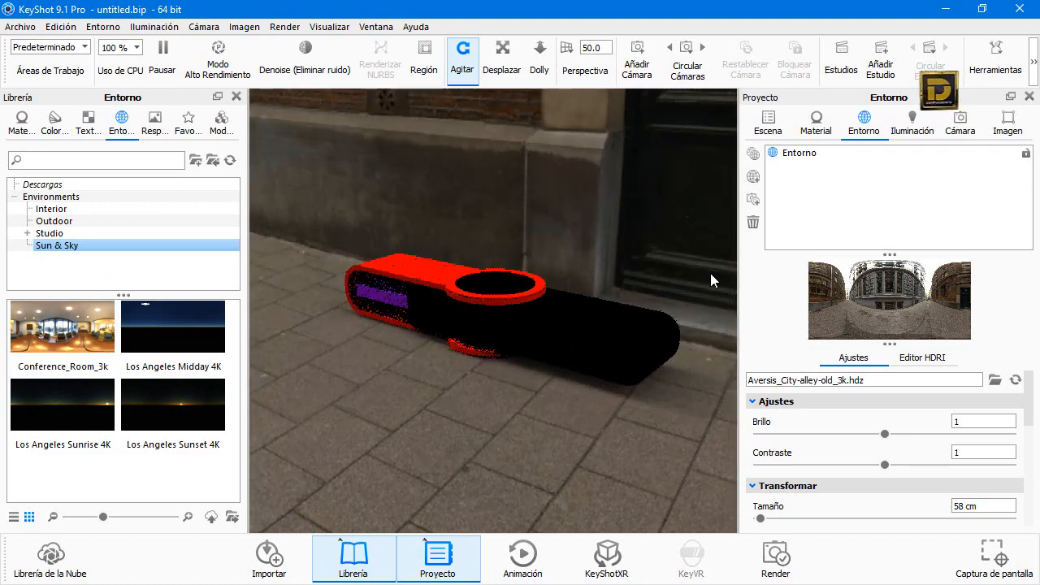
click(909, 124)
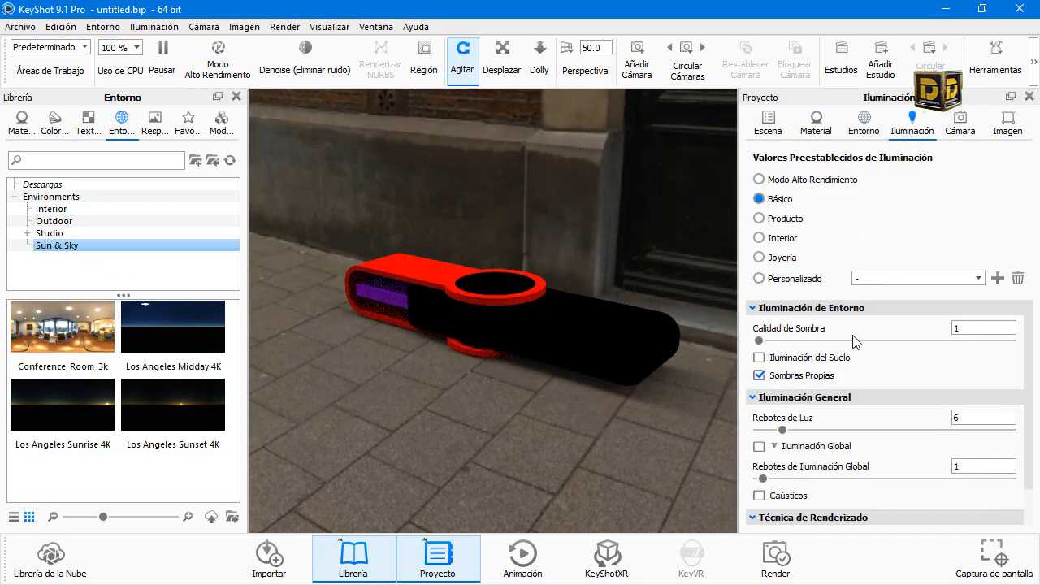
click(760, 484)
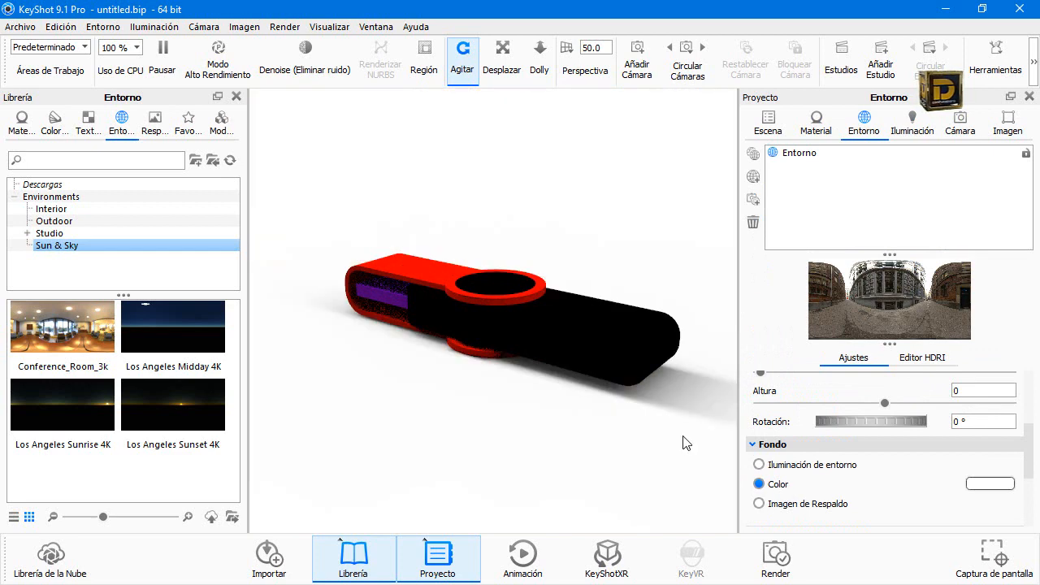
Try the light red-chevron backplate and the dark fondo-negro backplate with gold lines from the fondos folder as backgrounds.
click(34, 124)
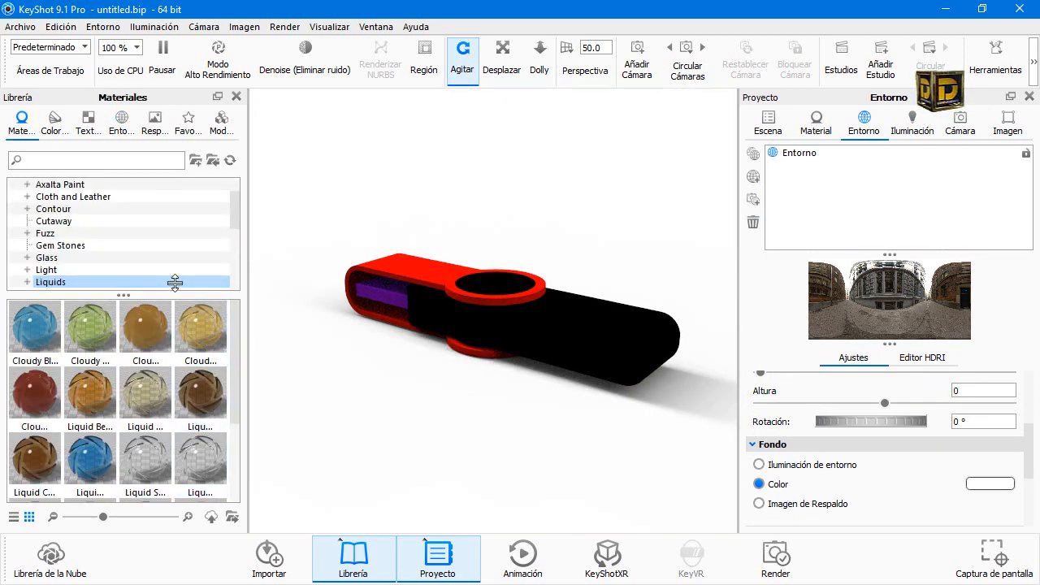
click(148, 122)
scroll(162, 390, down, 6)
scroll(163, 382, up, 4)
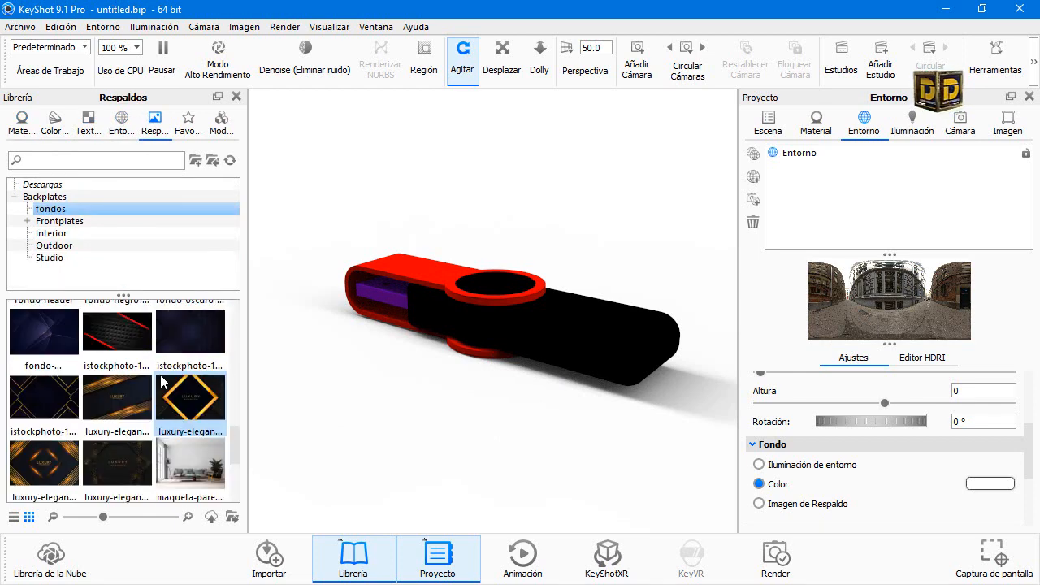
scroll(163, 381, up, 2)
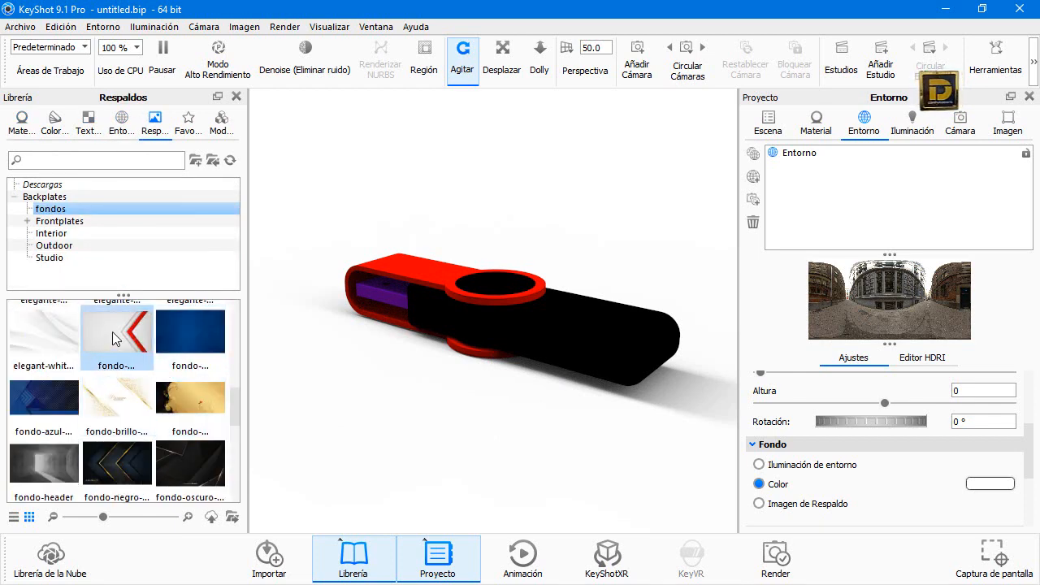
drag(134, 345, 351, 325)
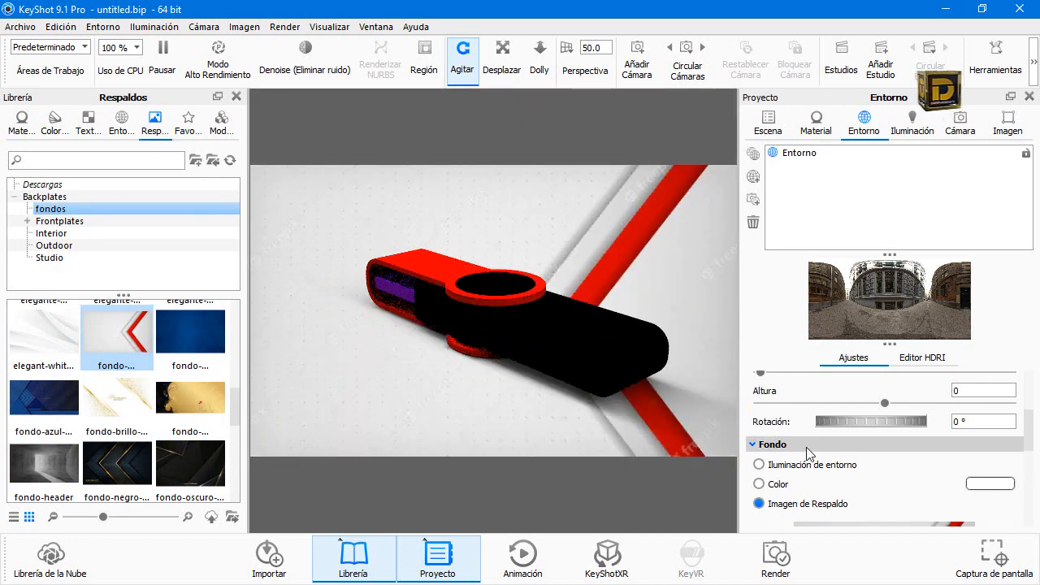
click(759, 485)
drag(561, 400, 439, 415)
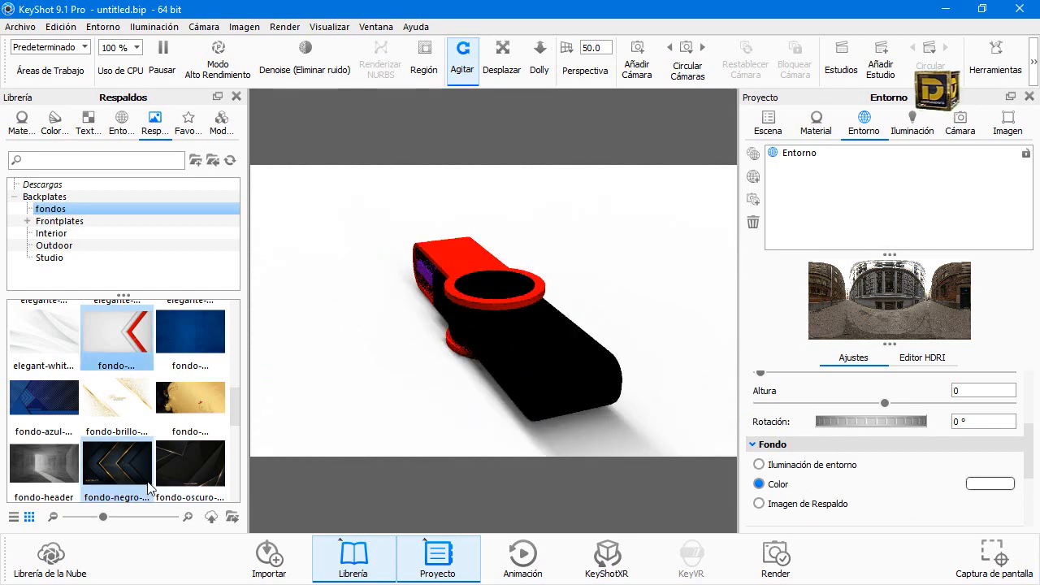
drag(134, 469, 547, 355)
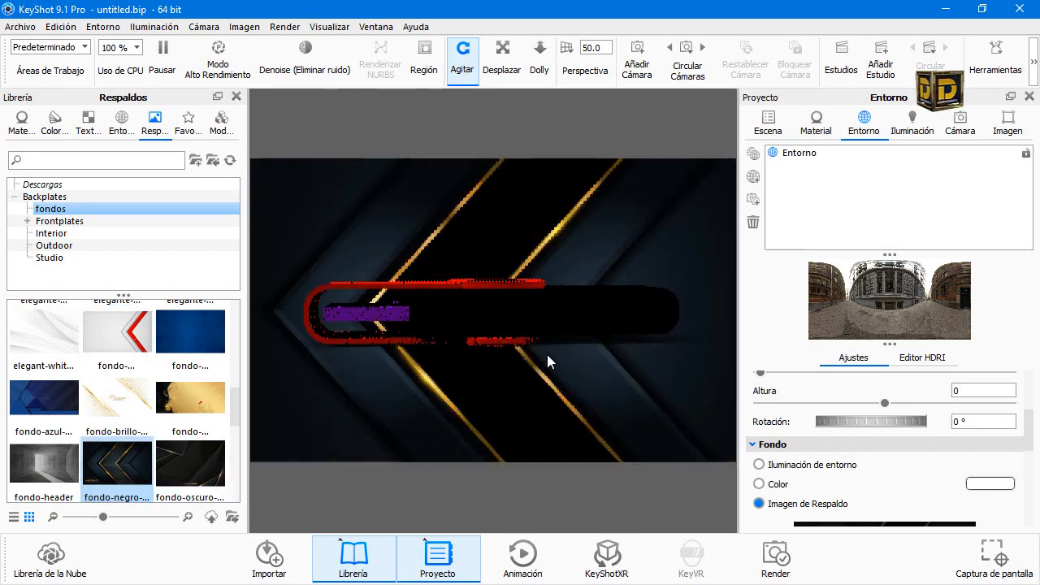
Set the scene background to a solid, very light grey color.
click(1002, 484)
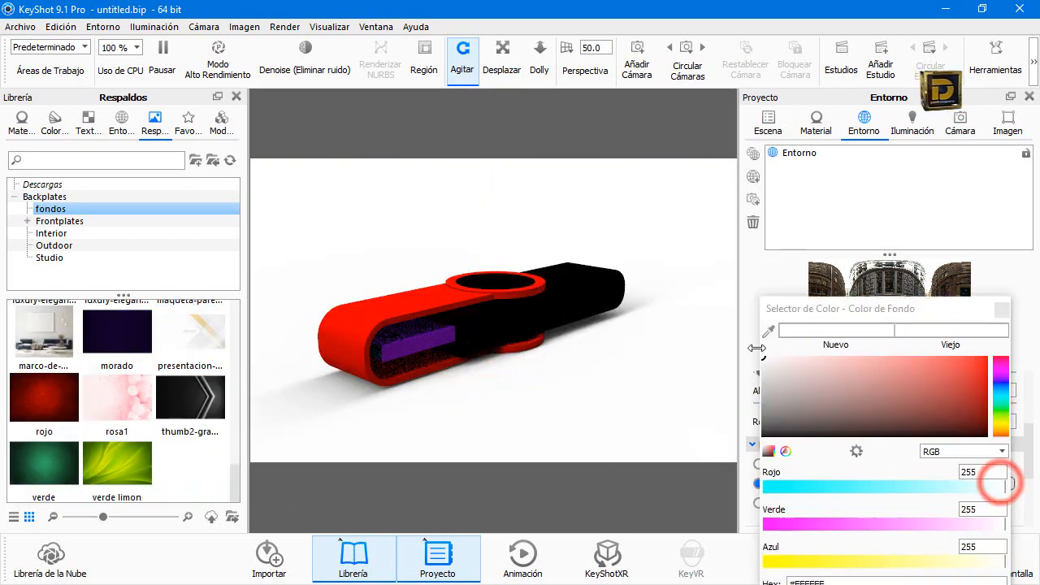
mouse_move(756, 348)
mouse_down()
mouse_move(764, 376)
mouse_move(763, 361)
mouse_up()
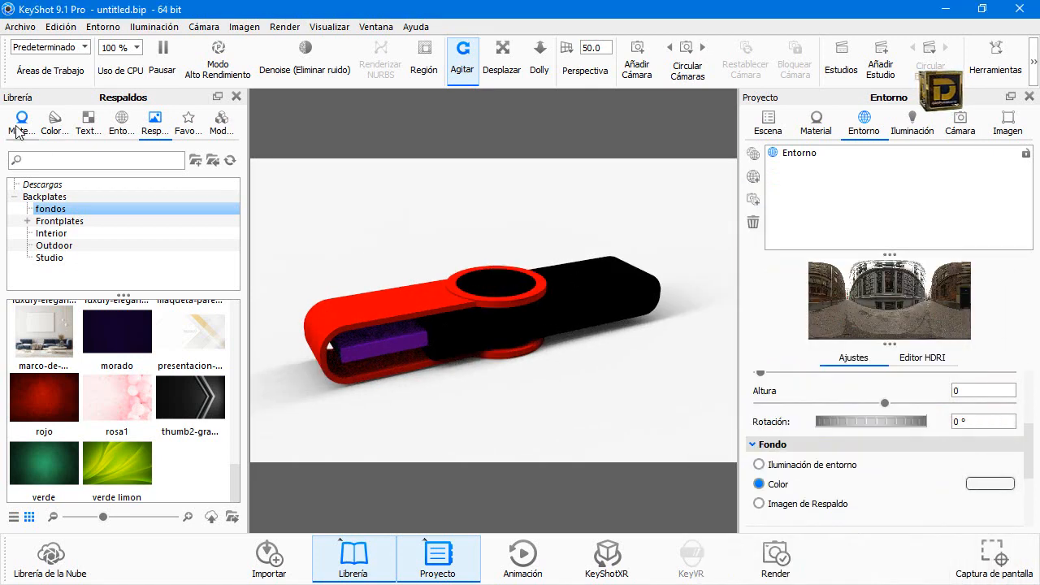
Apply the blue clear plastic from the Plastic > Clear materials to the black body of the USB drive.
click(16, 133)
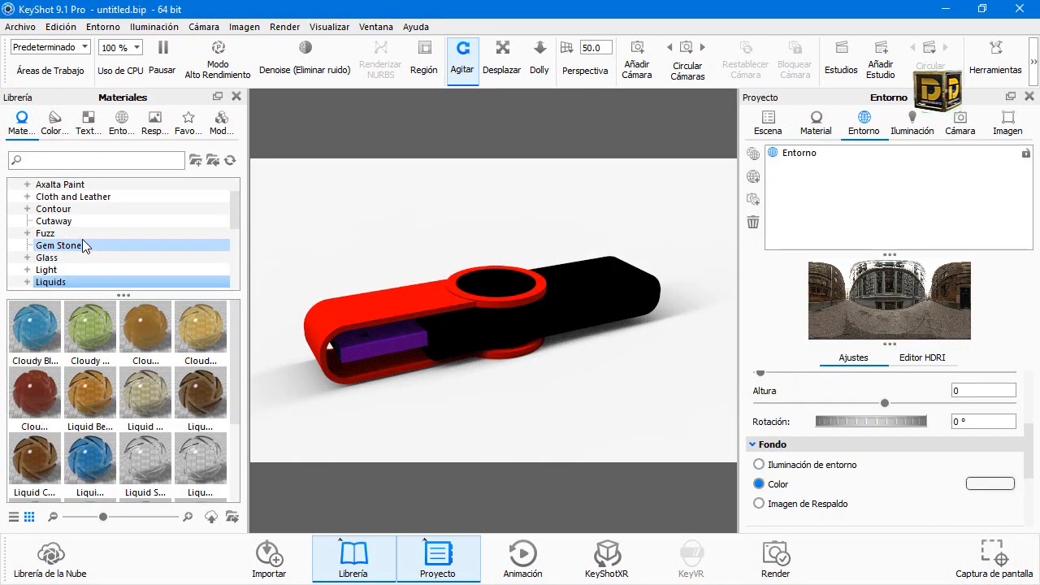
scroll(82, 264, down, 3)
click(49, 269)
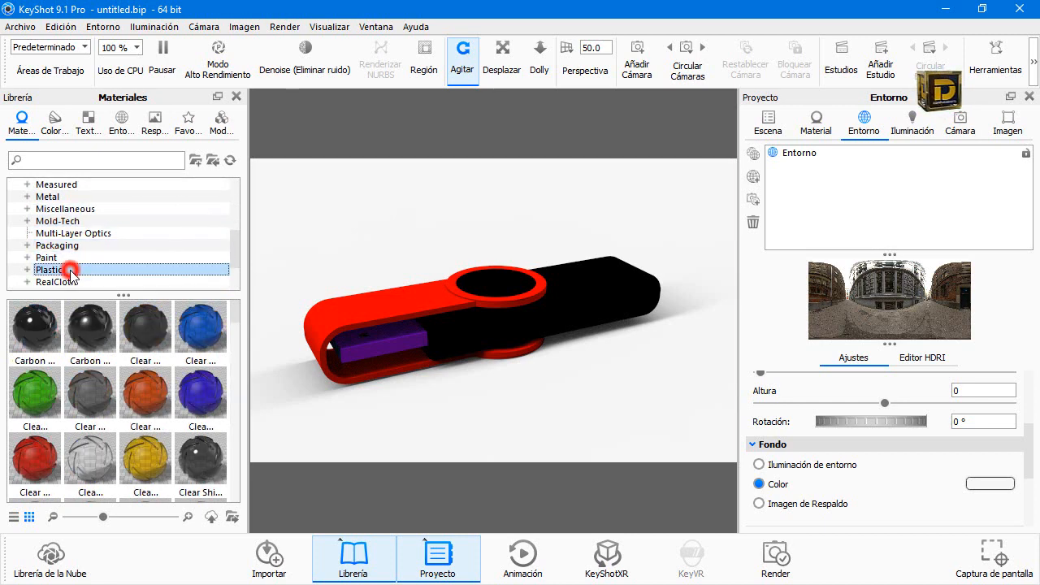
click(27, 269)
scroll(77, 264, down, 1)
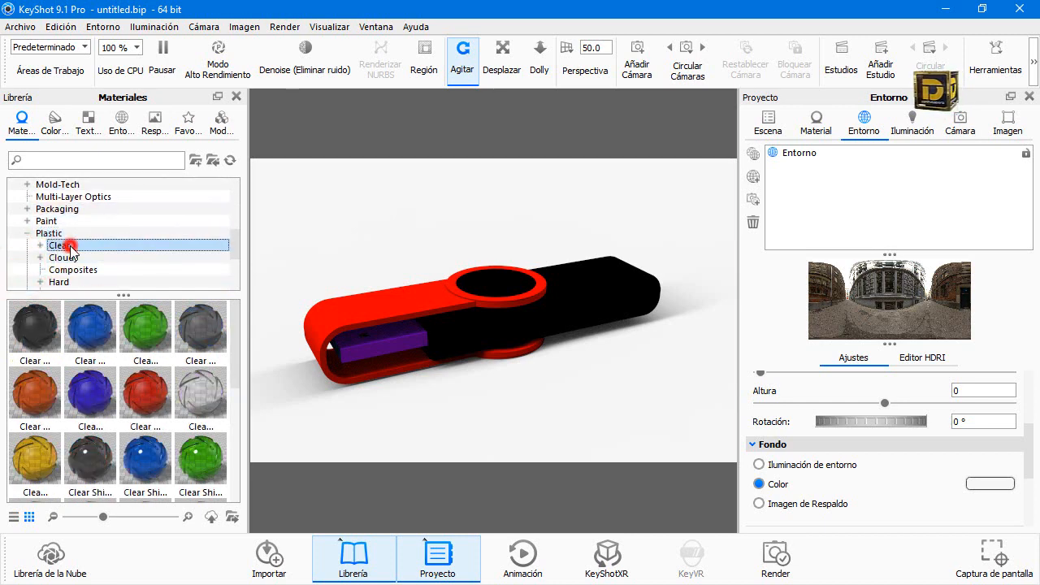
click(59, 245)
mouse_move(144, 348)
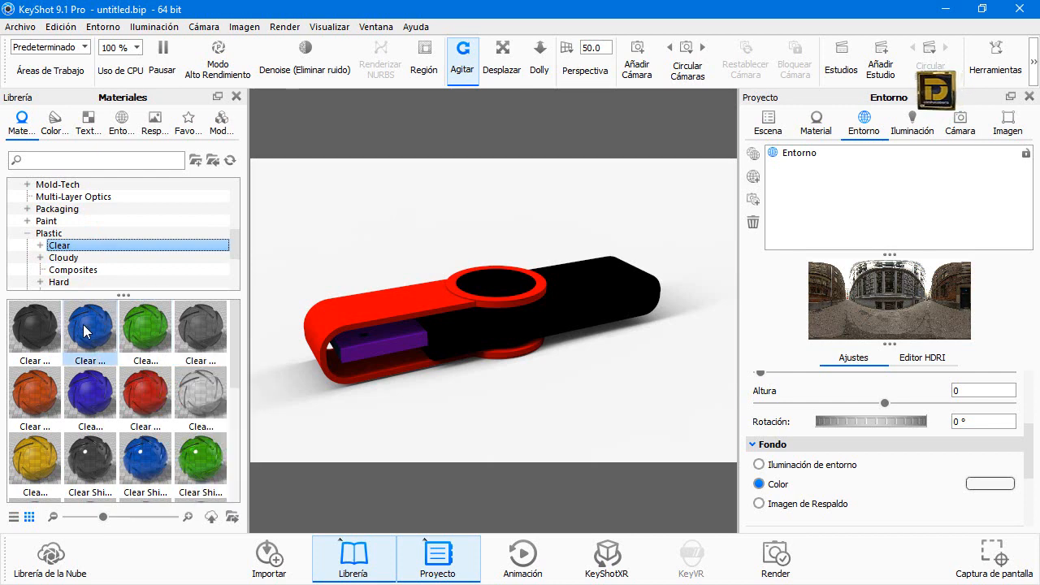
drag(87, 327, 599, 286)
Change the small yellow lights' Layer 05 material to the Emisivo type with an intensity of 2.
mouse_move(634, 349)
mouse_down()
mouse_move(555, 361)
mouse_move(571, 314)
mouse_up()
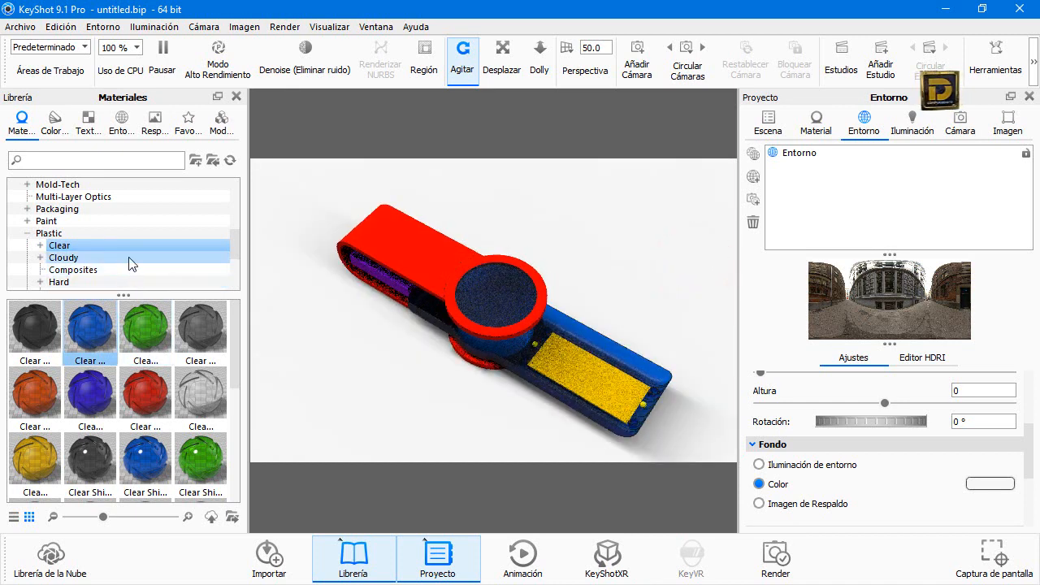
click(935, 211)
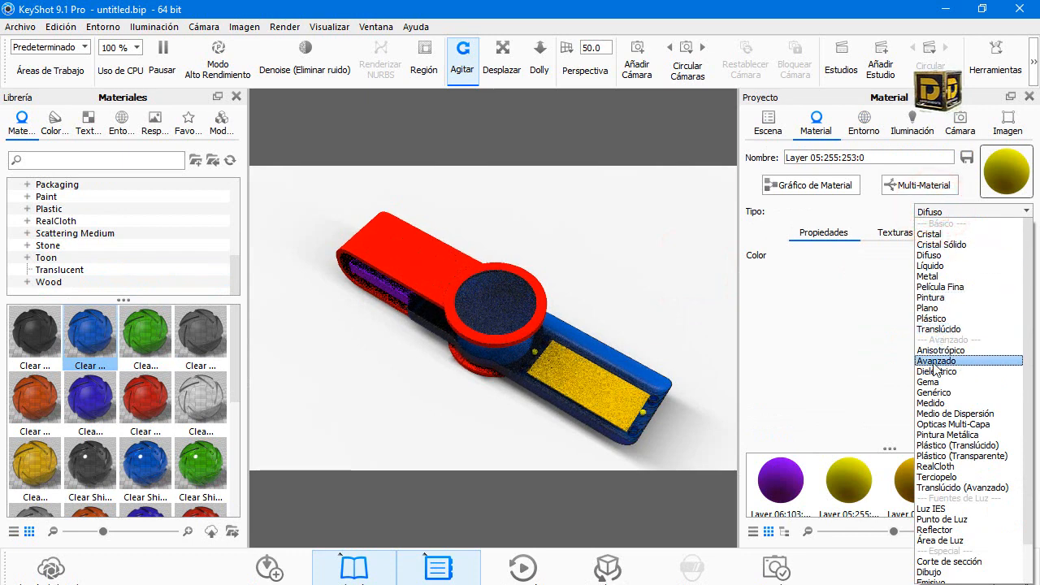
scroll(933, 382, down, 1)
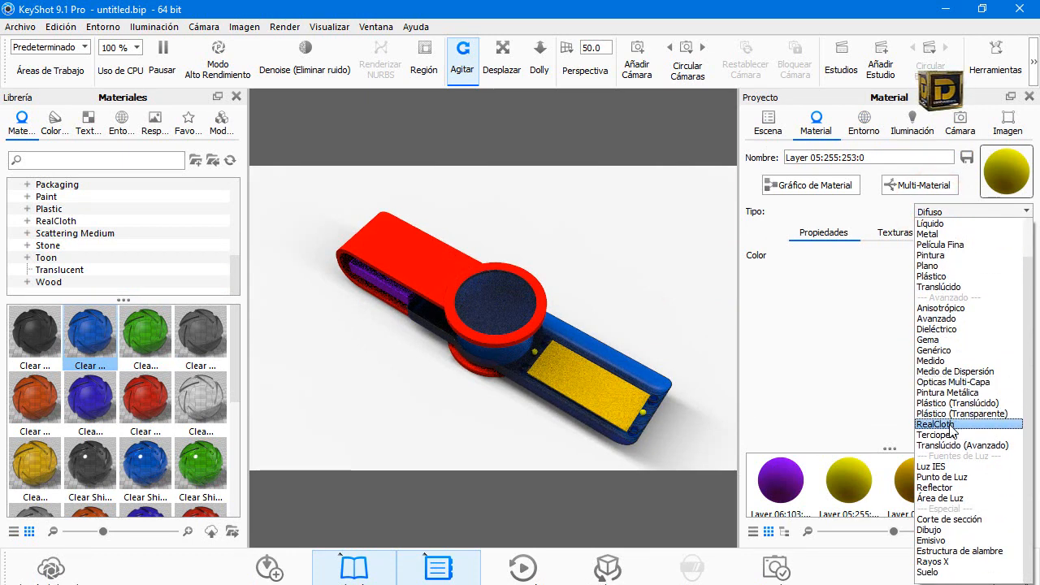
click(955, 542)
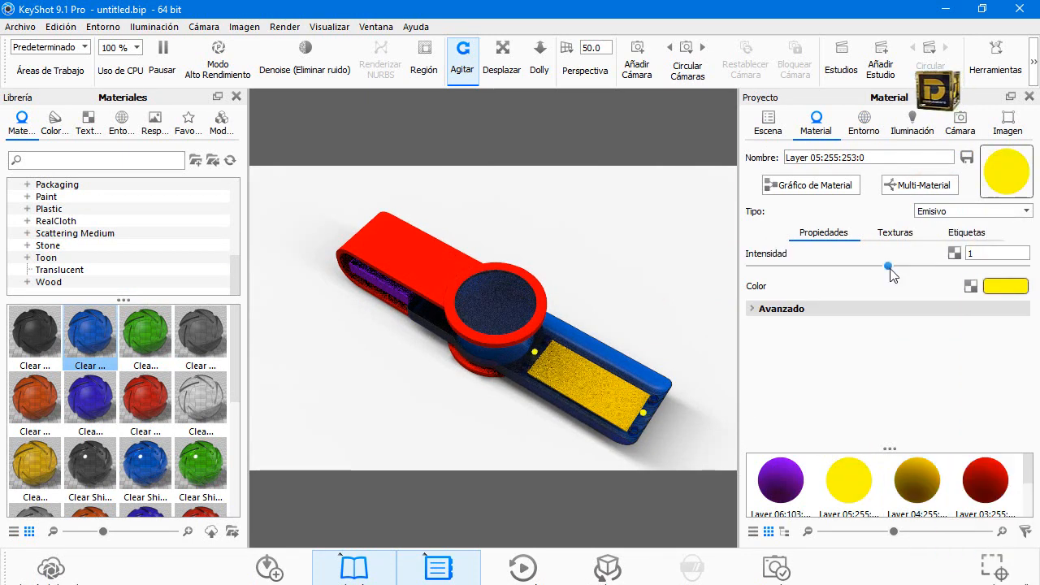
mouse_move(657, 339)
mouse_down()
mouse_move(657, 312)
mouse_move(667, 333)
mouse_up()
scroll(639, 374, up, 2)
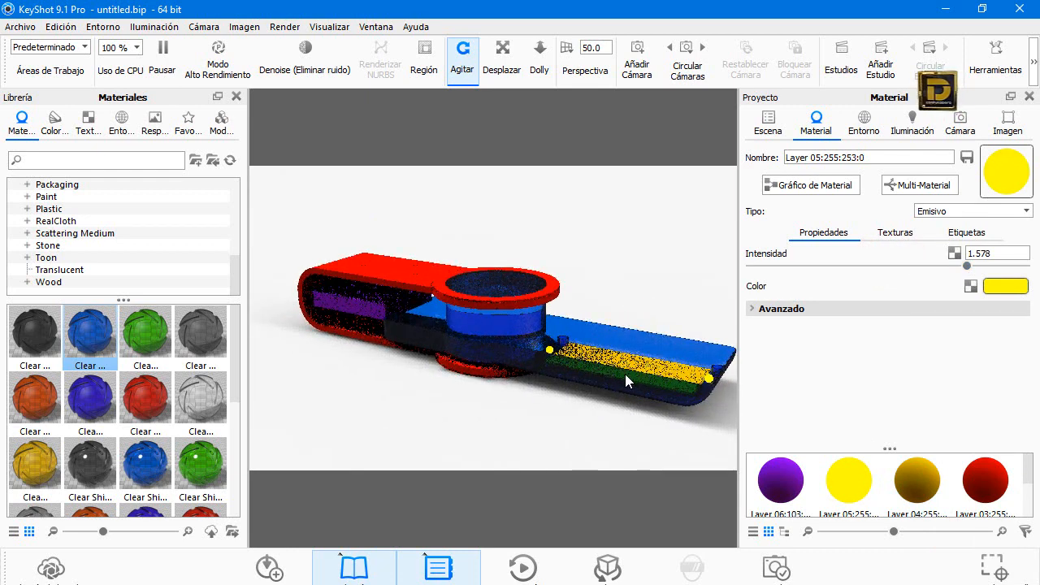
click(970, 266)
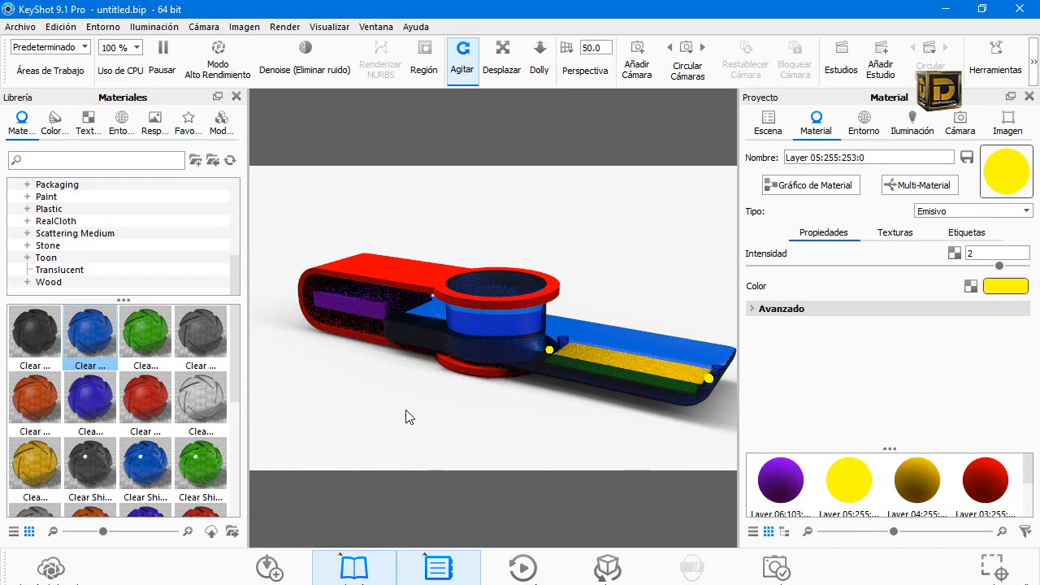
Switch to the Opera browser and open the green Vecteezy circuit-board picture from the "circuito electrónico" image results.
key(super)
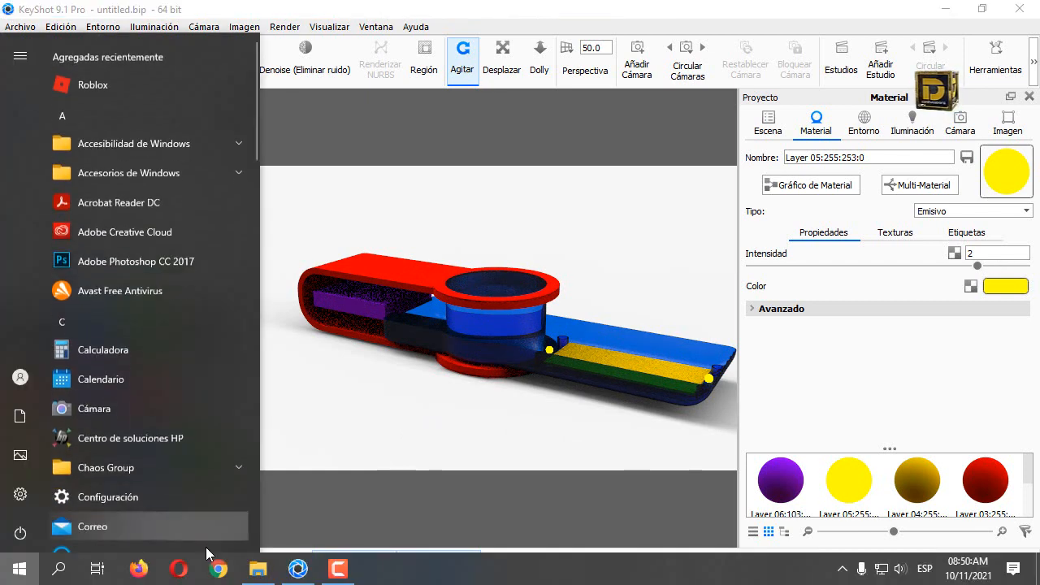
click(189, 569)
click(332, 115)
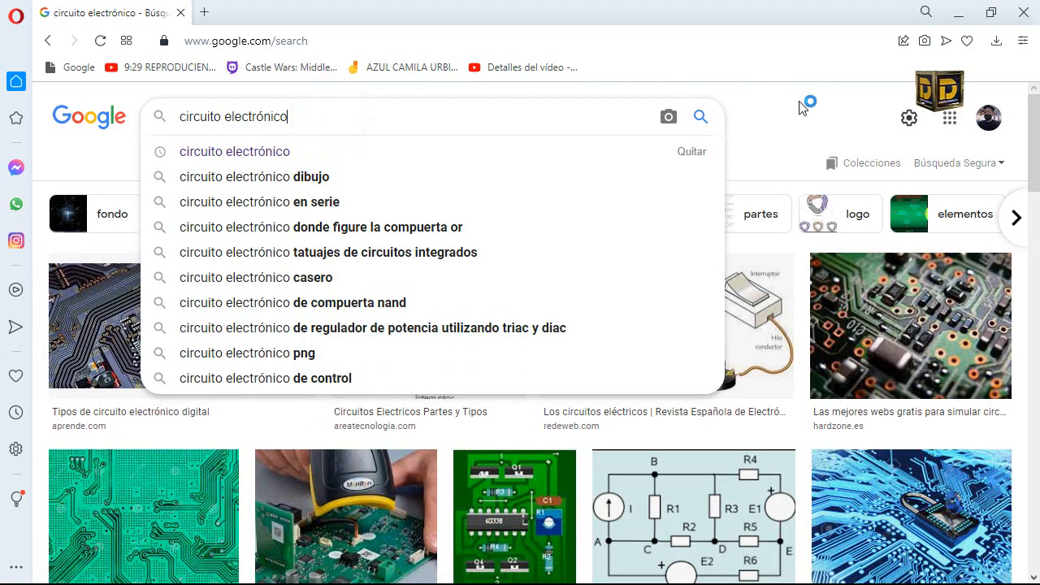
click(790, 130)
scroll(520, 203, down, 4)
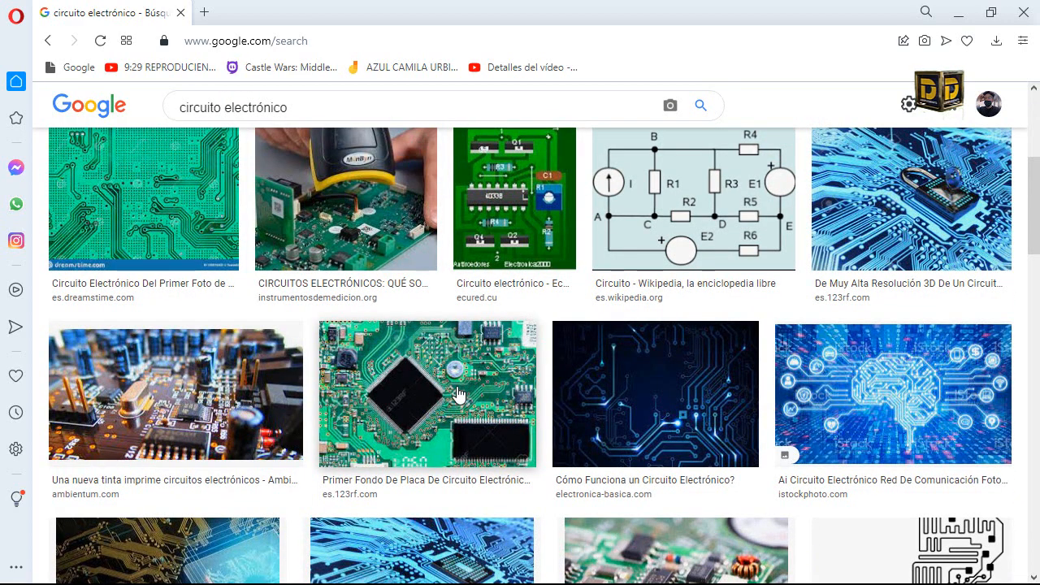
scroll(456, 394, down, 8)
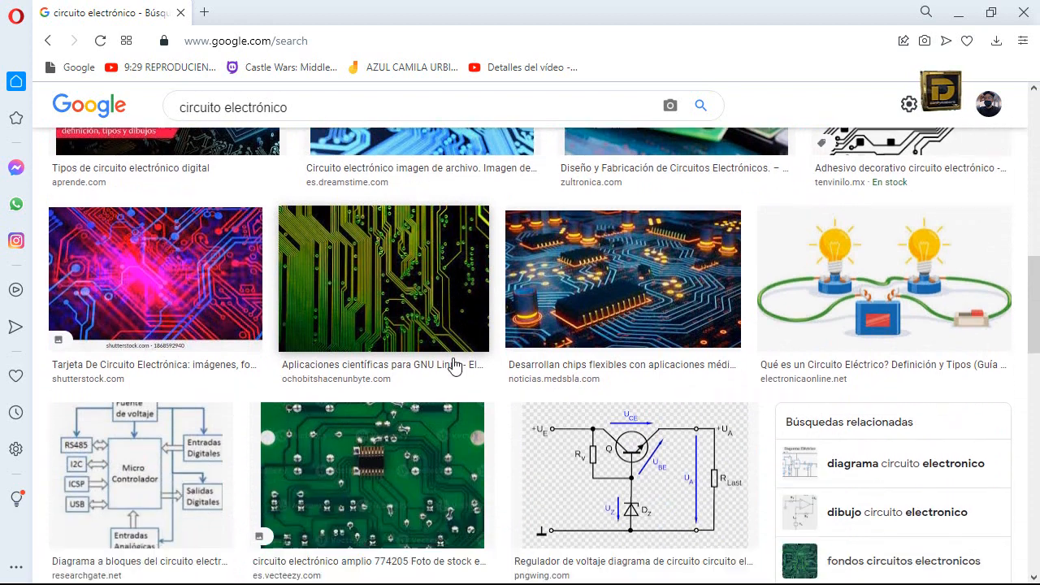
scroll(446, 374, down, 2)
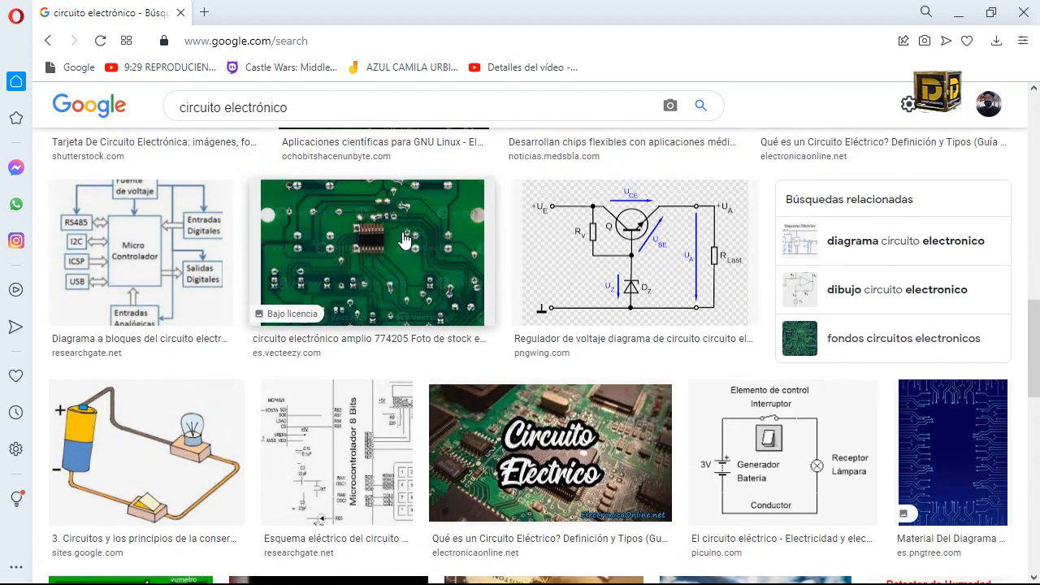
click(401, 236)
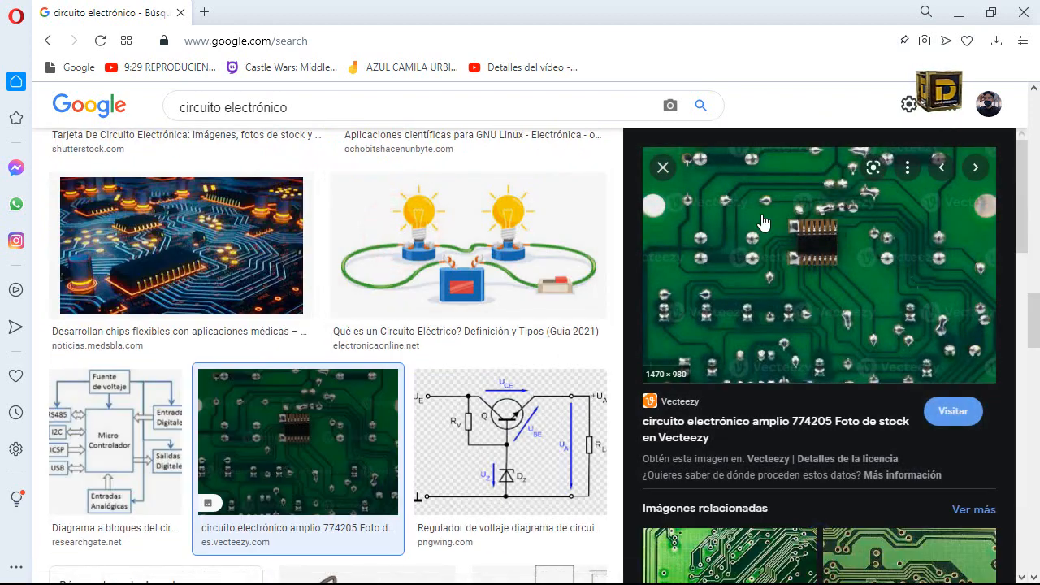
Open the related 123RF green circuit-board picture from the related images and save it.
scroll(813, 325, down, 2)
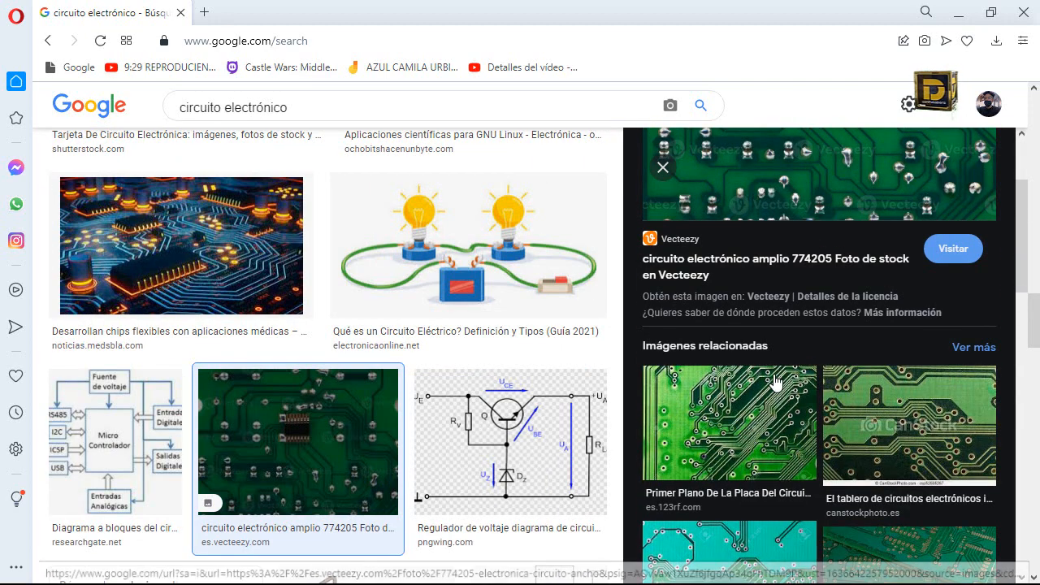
click(776, 414)
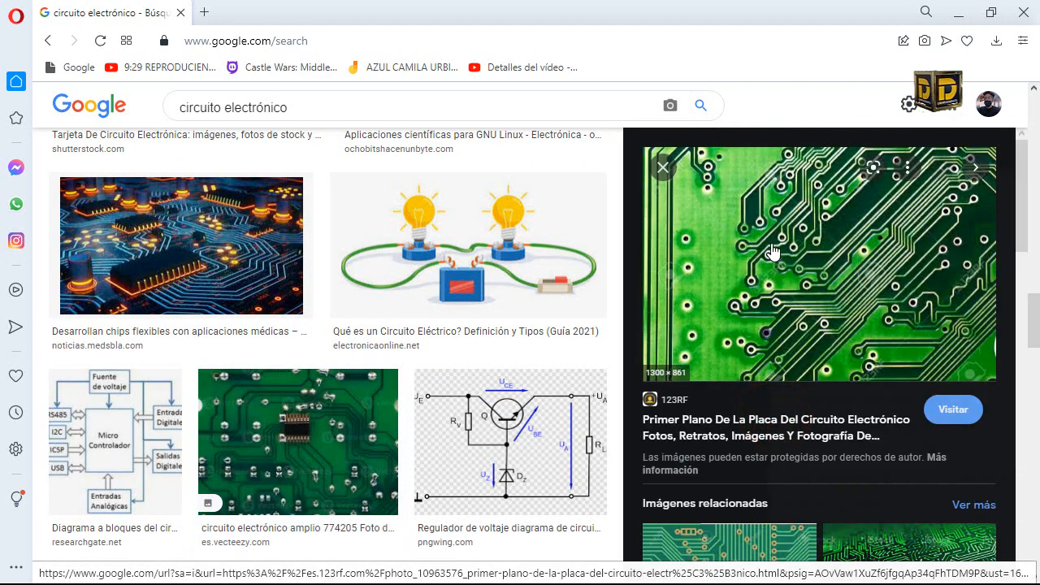
right_click(779, 254)
click(835, 360)
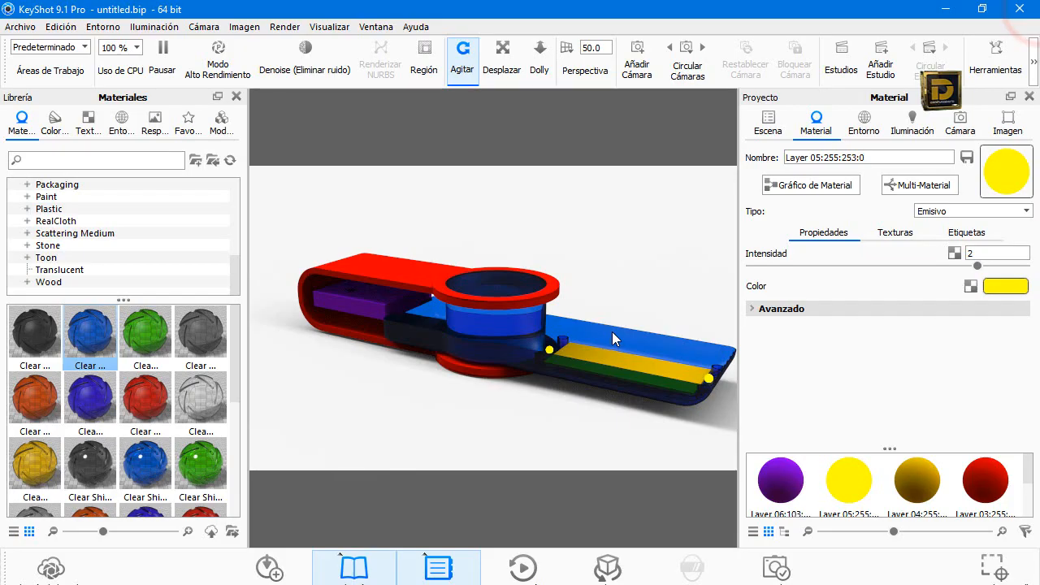
Return to KeyShot and load images.jpg as the color texture of the yellow-orange circuit board's Layer 04 material.
double_click(600, 354)
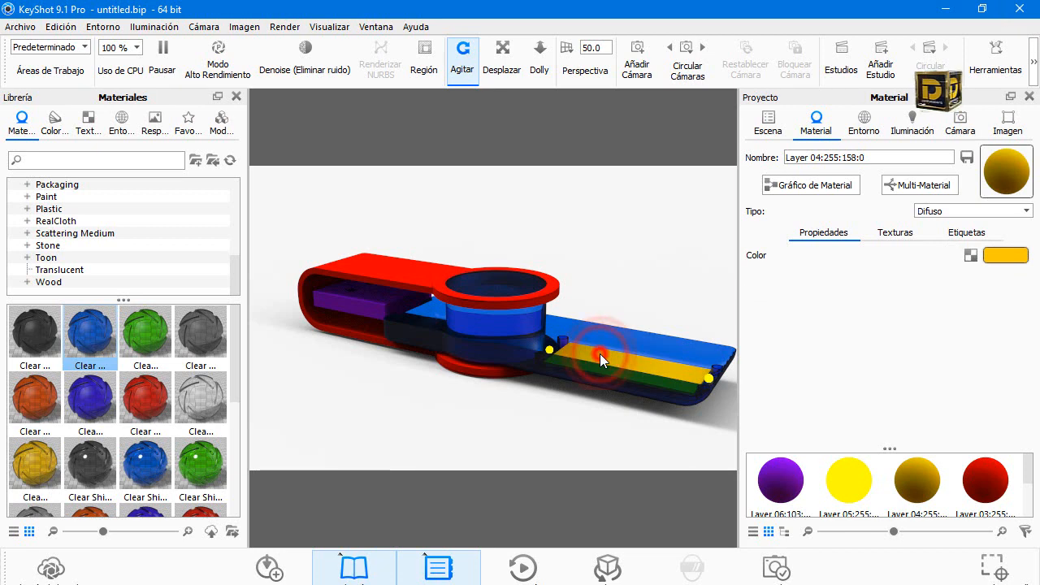
click(894, 234)
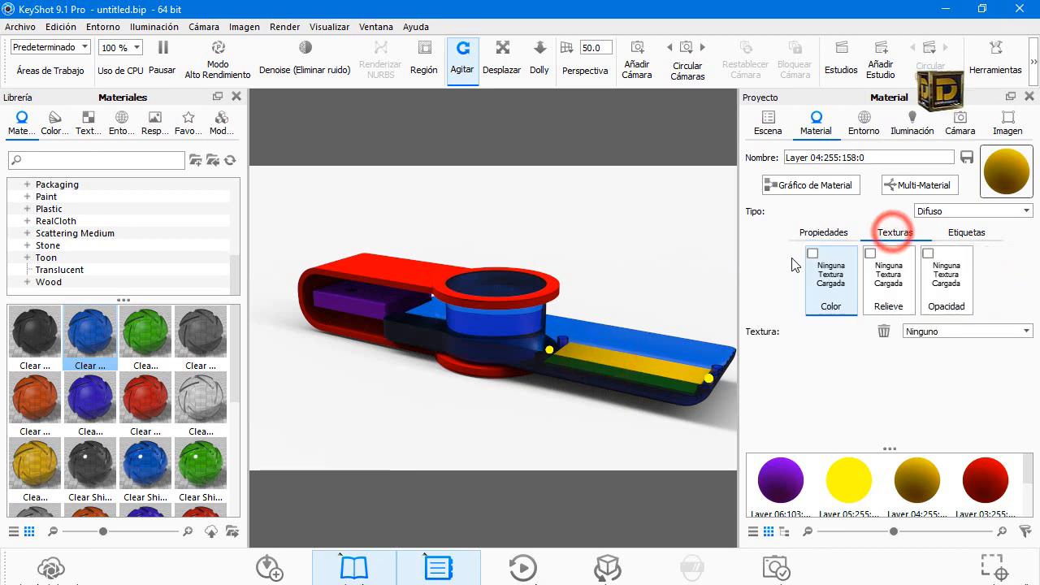
click(814, 254)
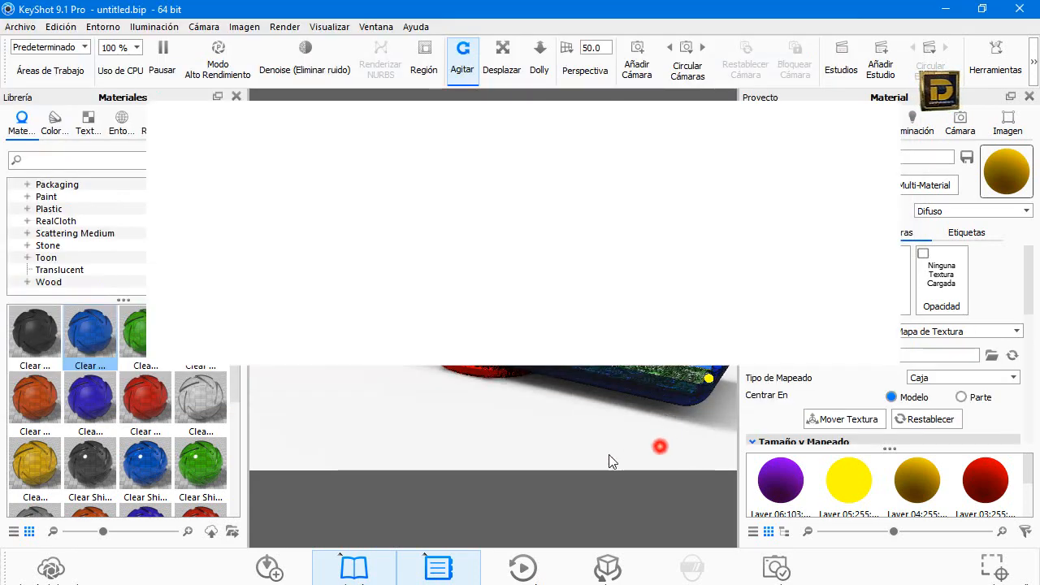
mouse_move(609, 455)
mouse_down()
mouse_move(636, 450)
mouse_move(602, 448)
mouse_move(599, 420)
mouse_move(650, 410)
mouse_move(668, 353)
mouse_move(668, 364)
mouse_move(690, 356)
mouse_up()
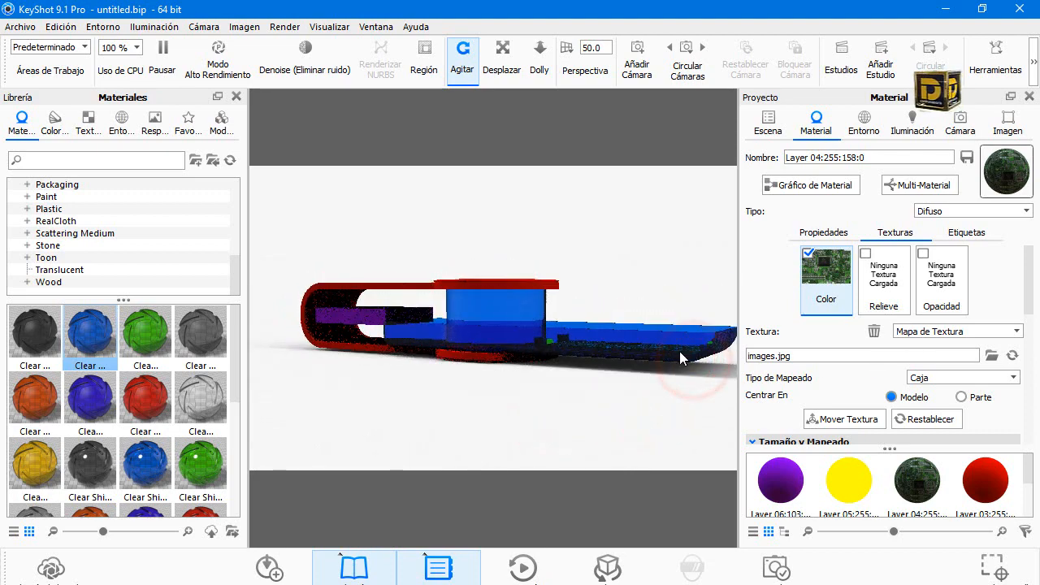
Raise the emissive intensity of the small yellow lights' Layer 05 material to 20, and finally to 50.
click(849, 476)
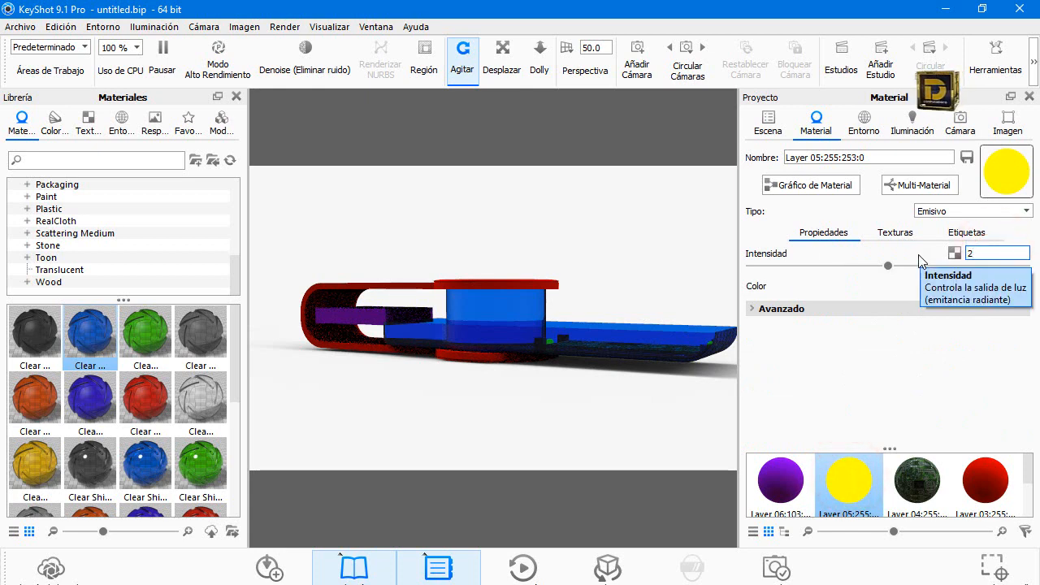
click(848, 355)
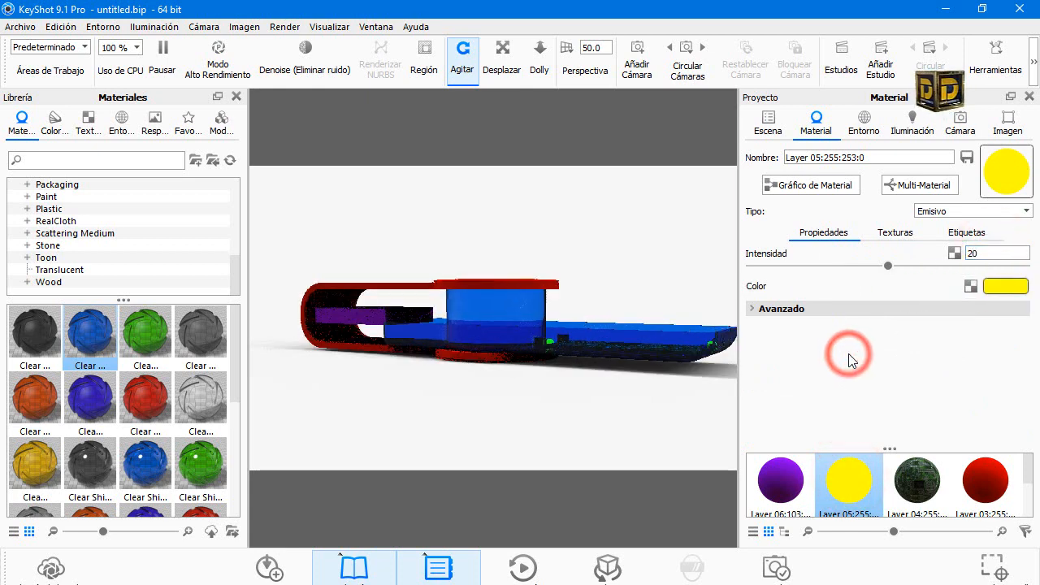
drag(571, 260, 491, 320)
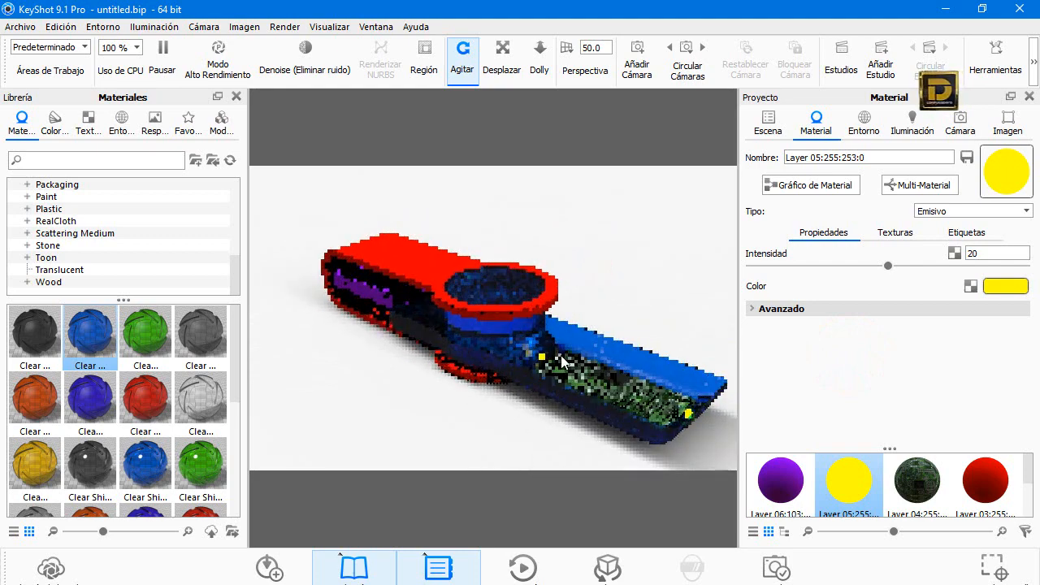
click(1002, 253)
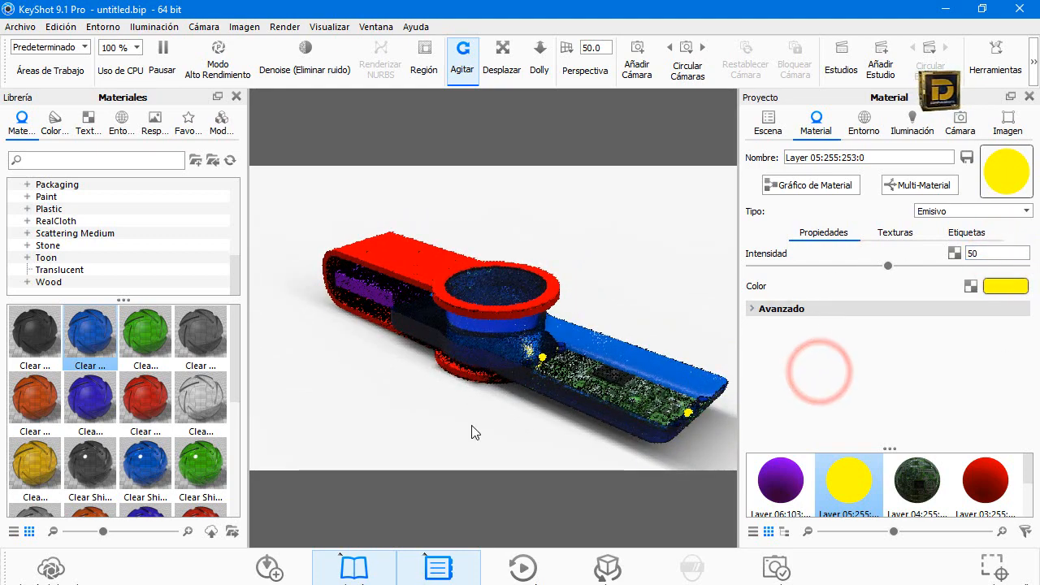
Apply the blue textured clear plastic from the Plastic > Clear materials to the USB drive's body.
drag(471, 426, 576, 366)
right_click(575, 366)
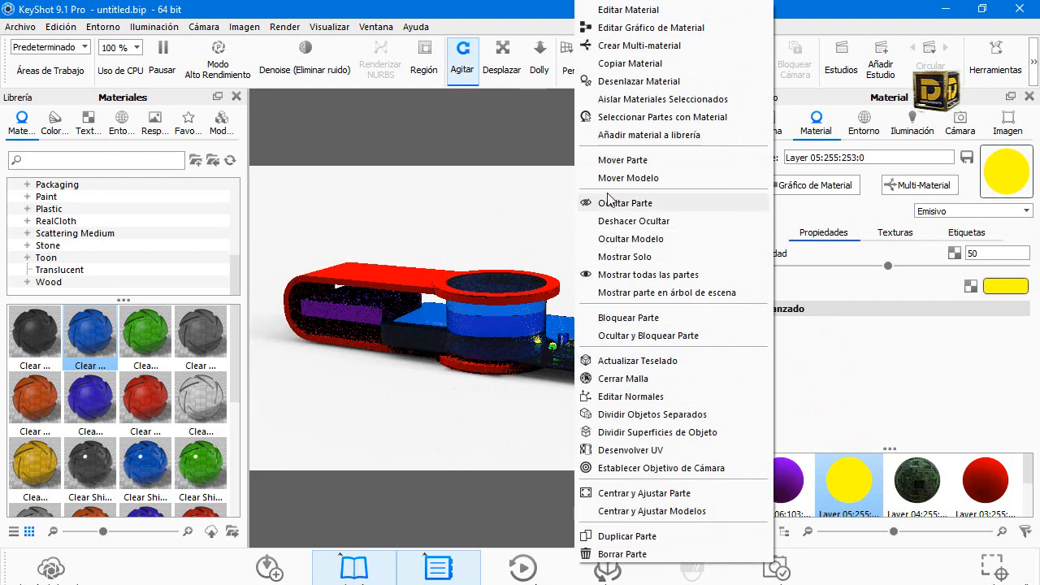
drag(201, 345, 599, 328)
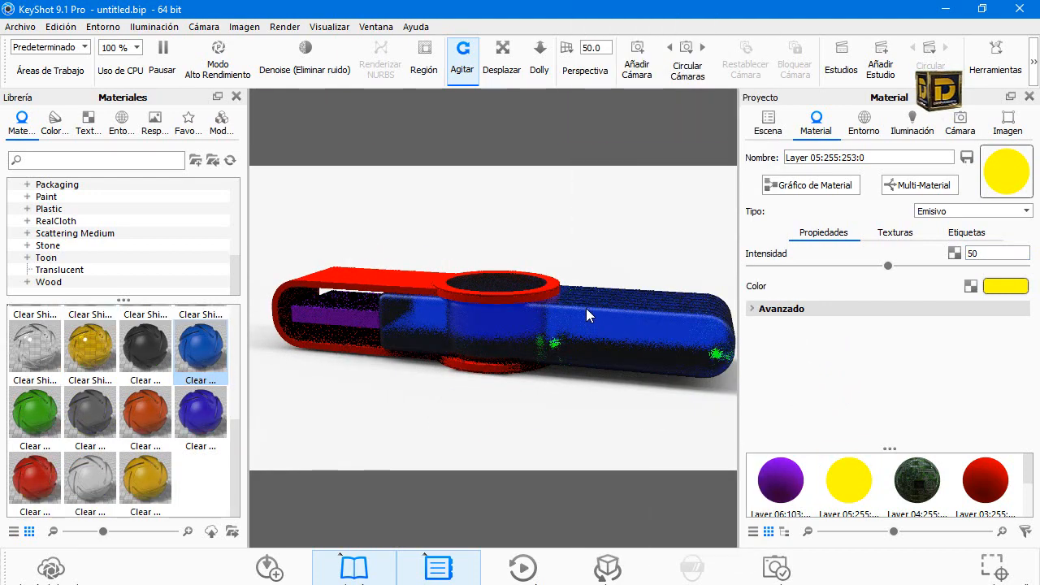
drag(483, 401, 388, 336)
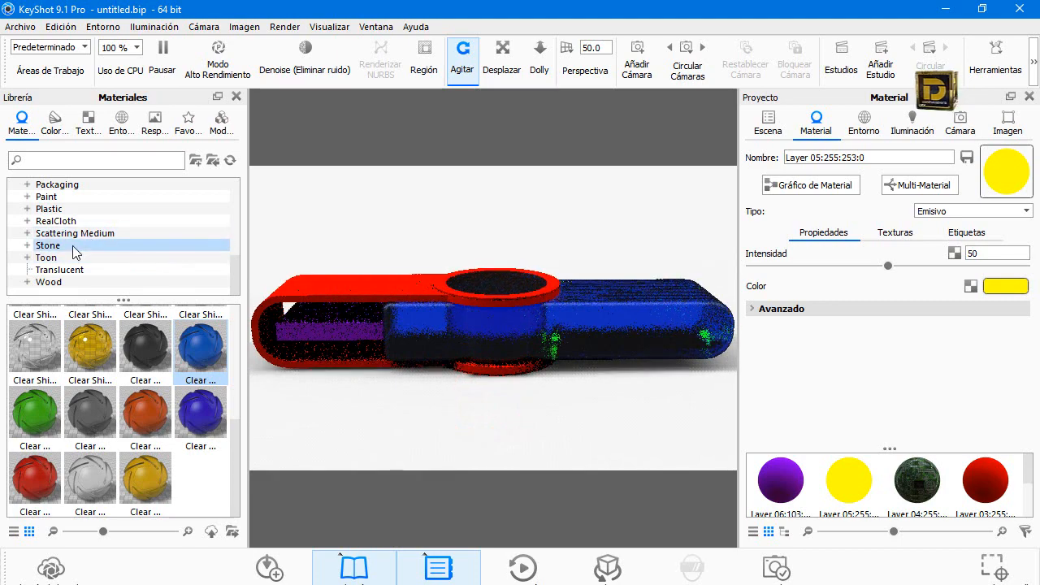
Browse the Metal materials and apply Aluminum Polished from the Aluminum group to the red swivel cover.
drag(518, 307, 543, 371)
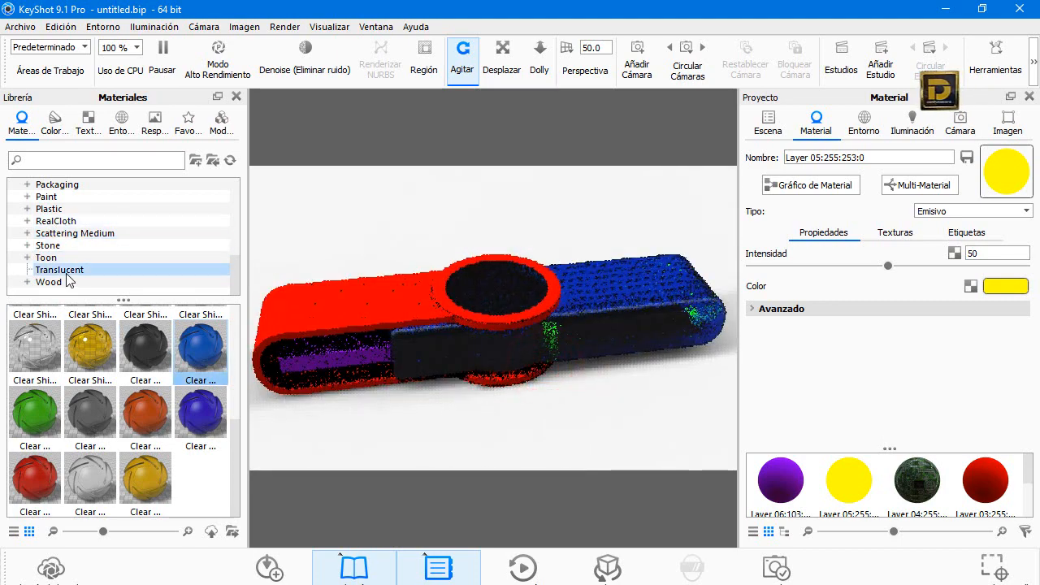
scroll(65, 269, up, 3)
click(69, 269)
click(27, 270)
scroll(28, 268, down, 1)
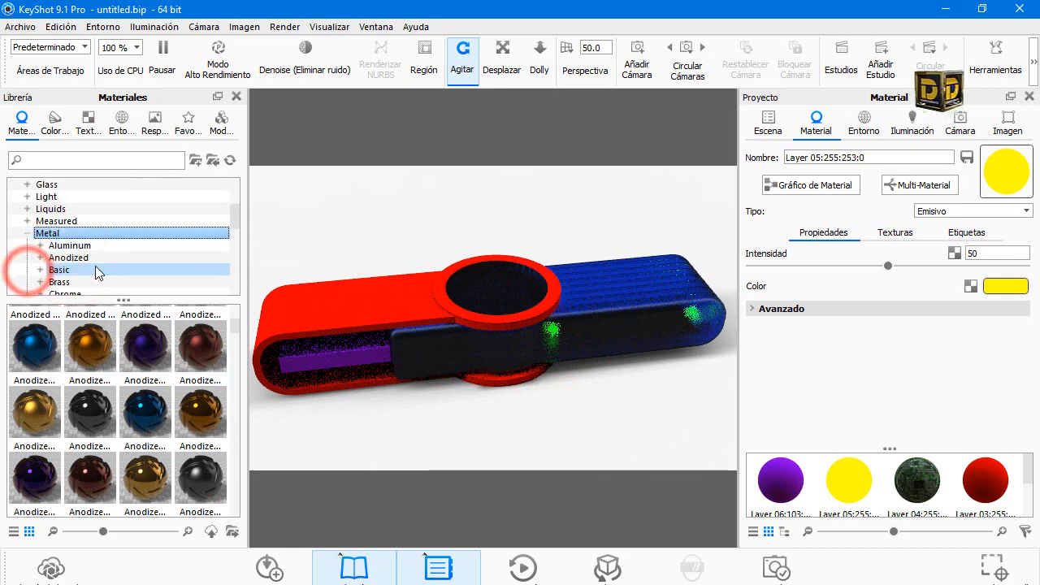
click(98, 258)
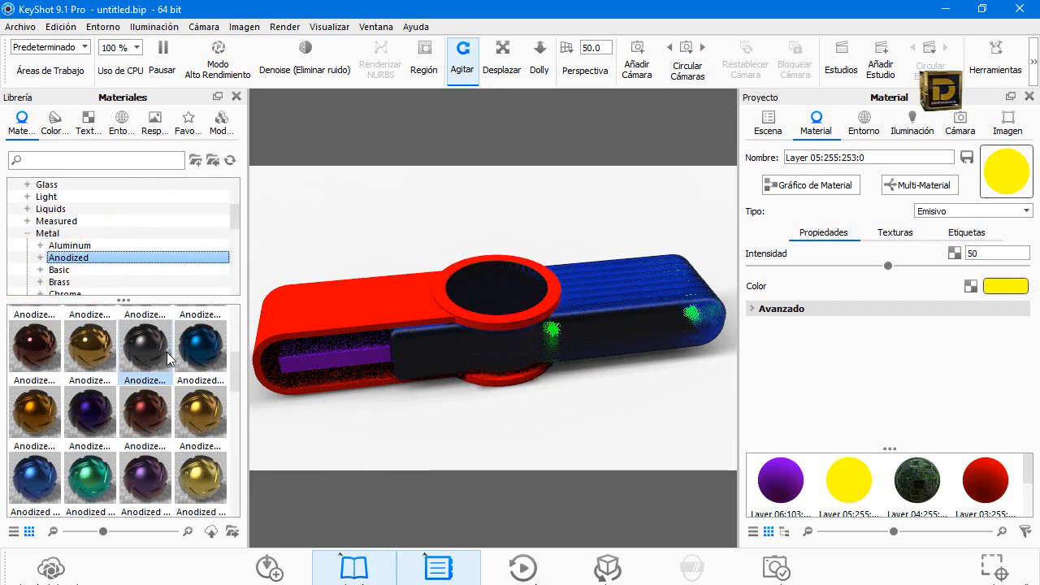
mouse_move(145, 346)
mouse_down()
mouse_move(407, 360)
mouse_move(418, 372)
mouse_move(171, 326)
mouse_move(144, 351)
mouse_up()
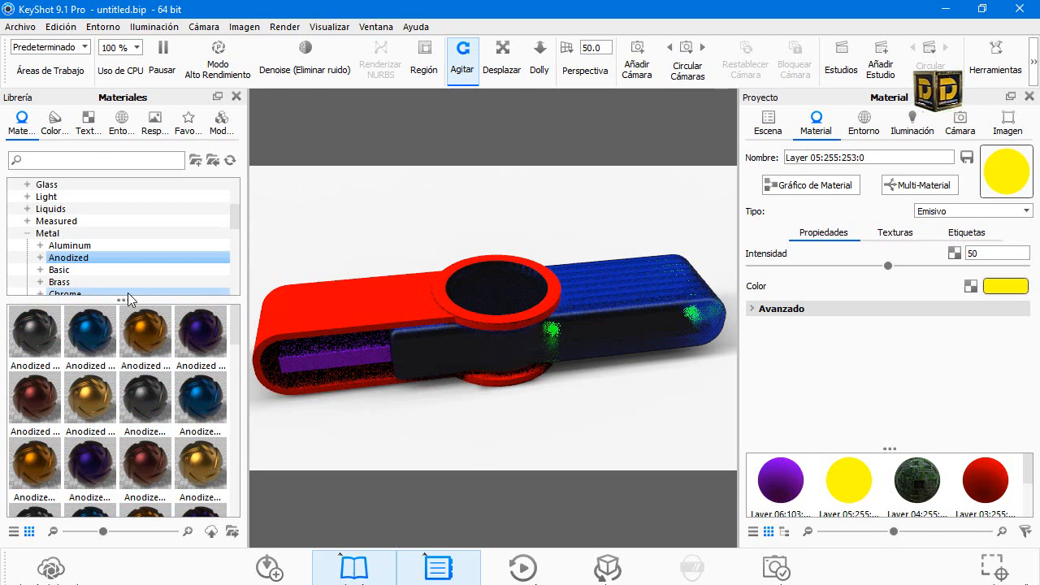
click(70, 247)
drag(158, 343, 399, 300)
click(332, 202)
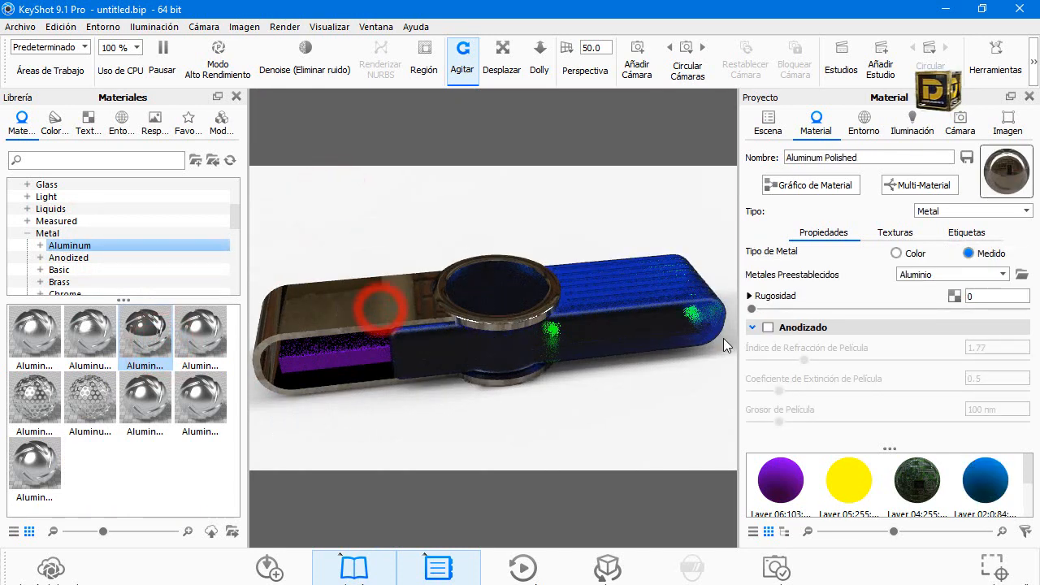
Try the Anodizado option on the cover's Aluminum Polished material, toggling it to compare, and leave it on.
click(768, 327)
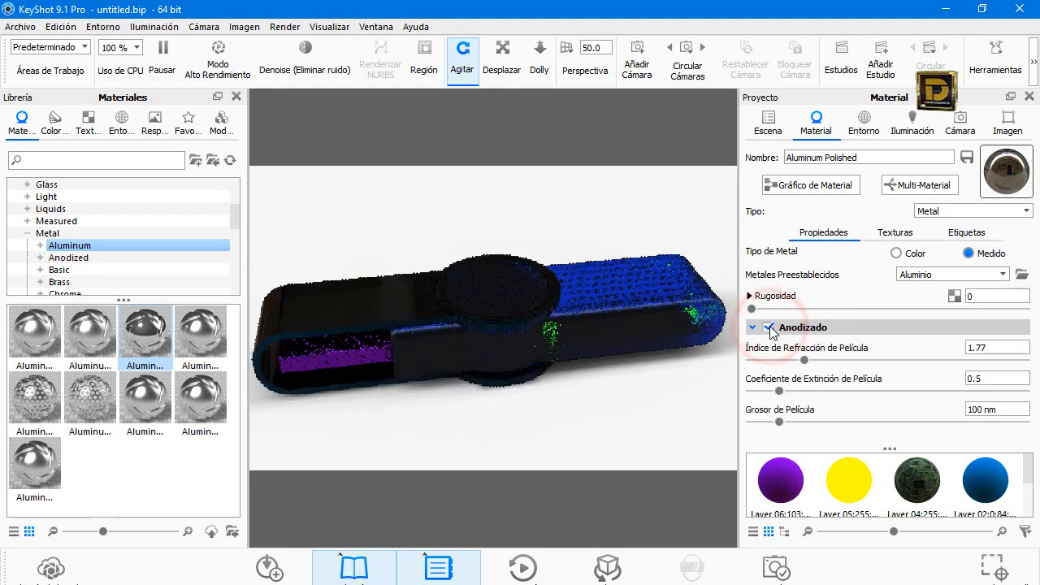
drag(683, 313, 450, 354)
click(769, 327)
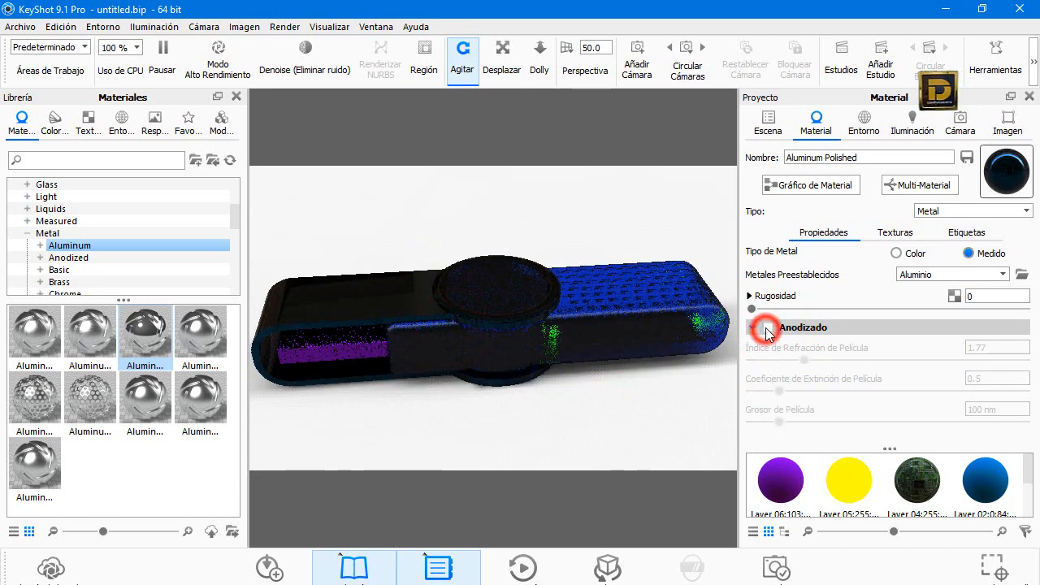
click(769, 328)
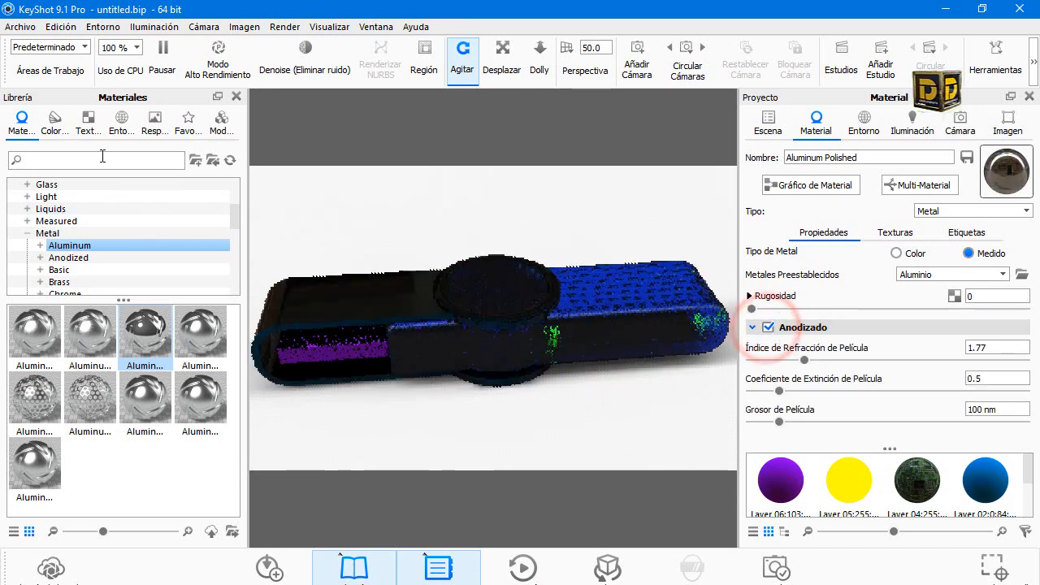
Apply the Conference_Room_3k environment from the library to light the scene.
click(121, 122)
drag(62, 332, 428, 186)
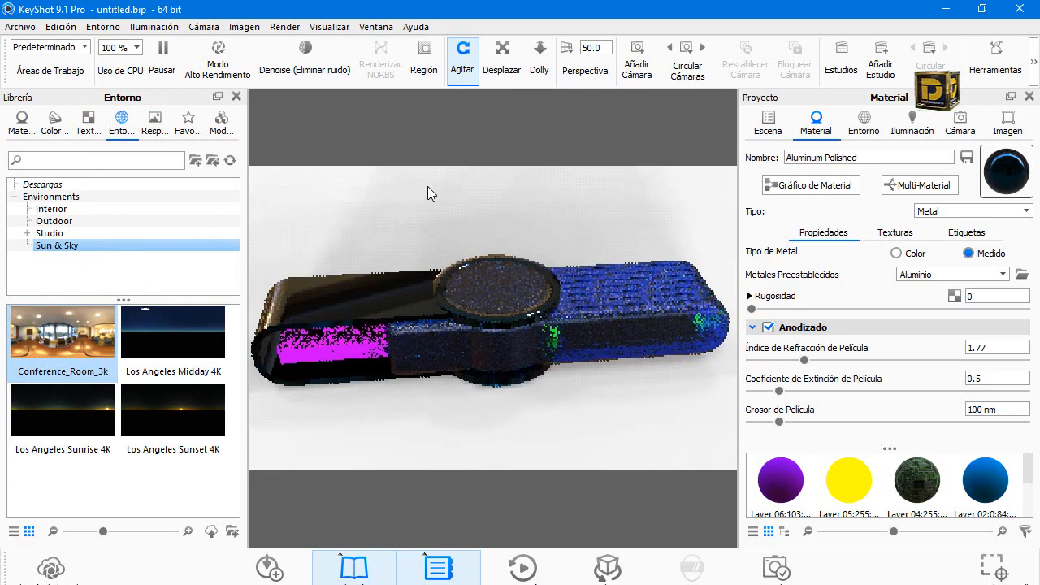
drag(534, 286, 538, 340)
drag(692, 321, 514, 338)
Set the roughness of the swivel cover's Aluminum Polished material to 0.0483.
click(511, 339)
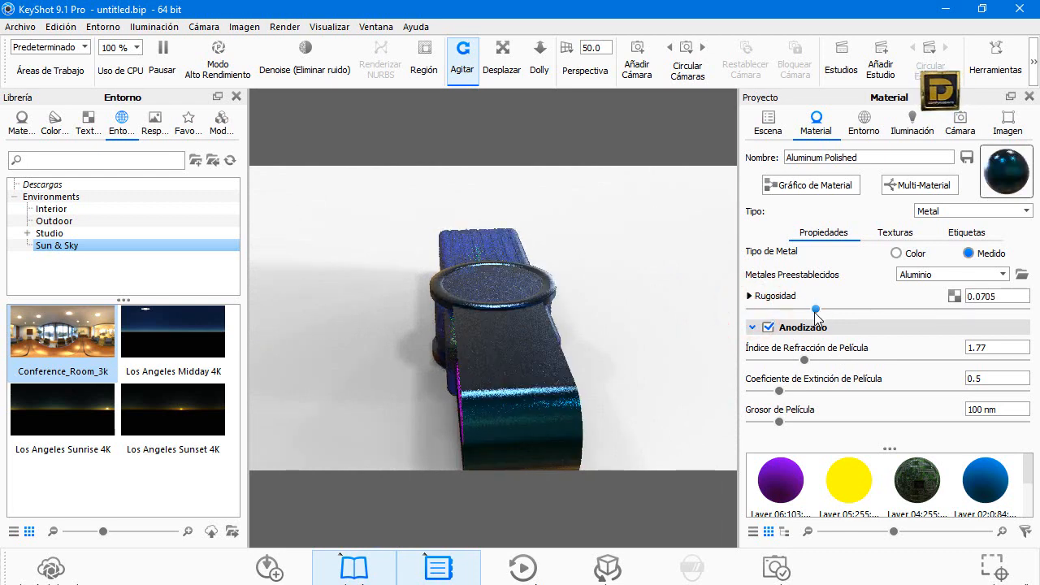
drag(783, 317, 796, 310)
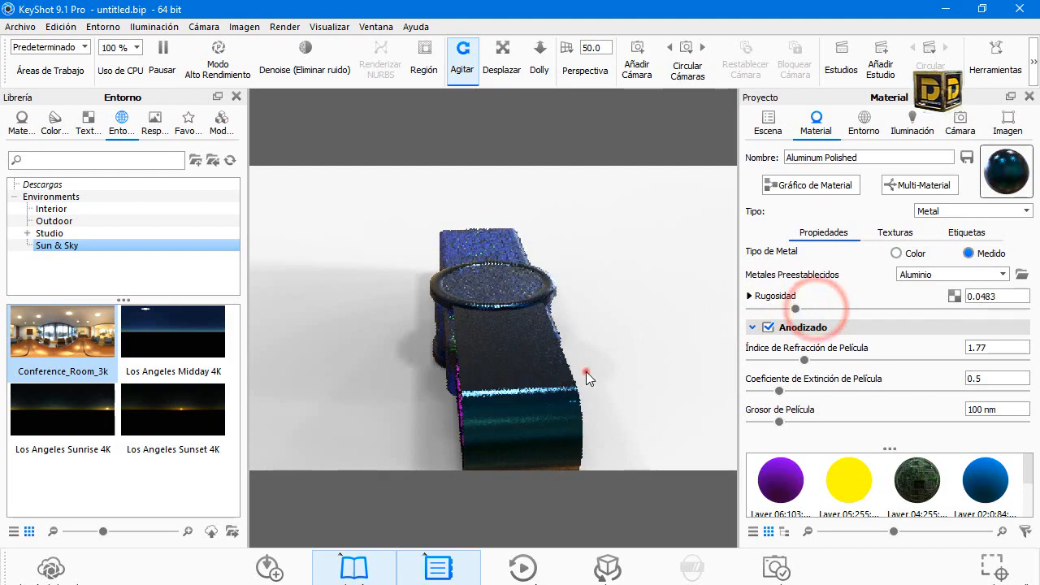
drag(586, 371, 575, 338)
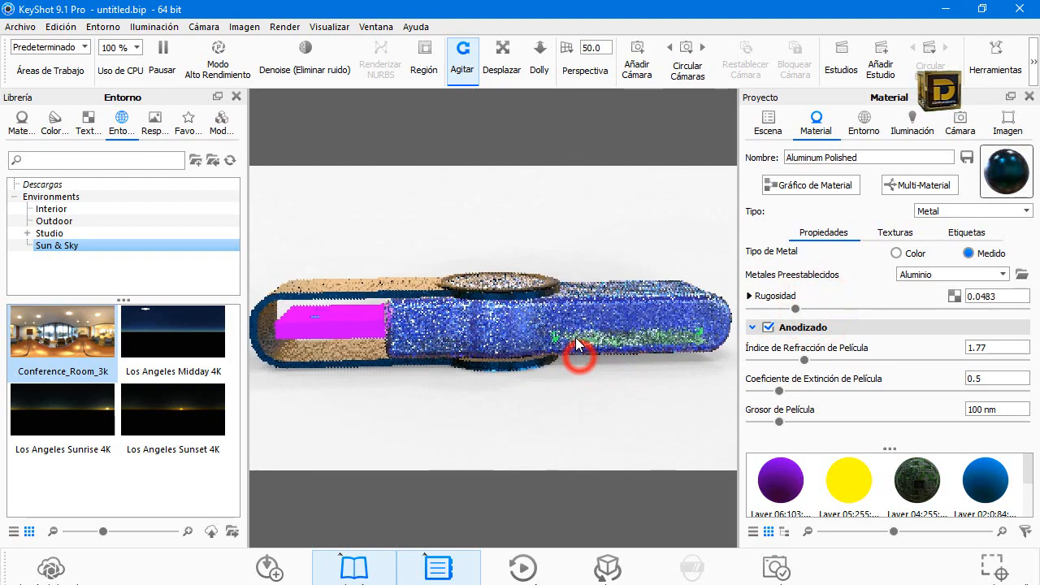
Apply an aluminum material from the Metal > Aluminum library group to the purple USB connector.
click(22, 122)
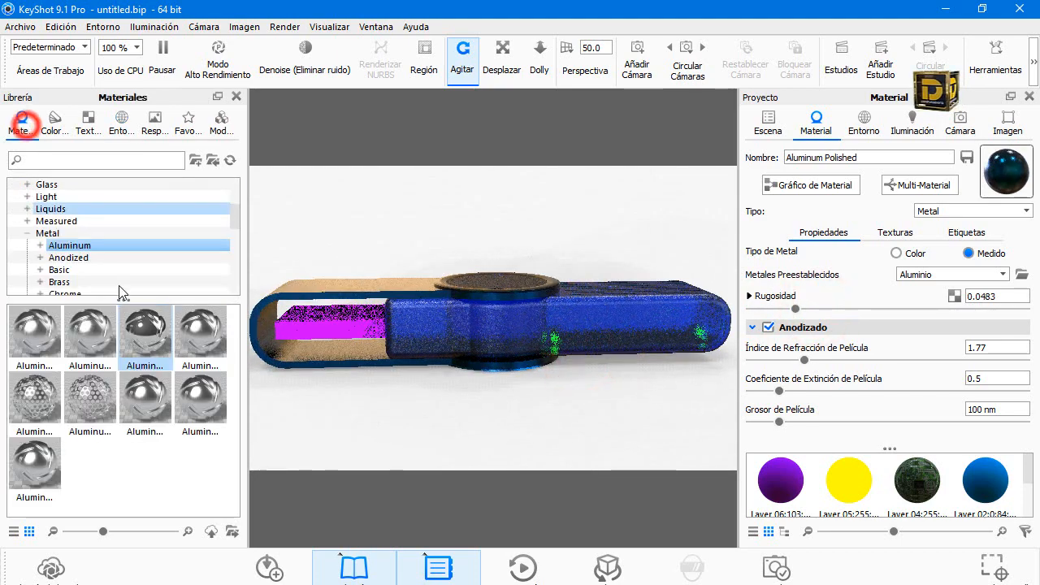
drag(205, 407, 347, 325)
drag(353, 392, 463, 390)
drag(662, 352, 519, 361)
drag(587, 369, 439, 351)
drag(610, 326, 464, 351)
drag(681, 307, 495, 313)
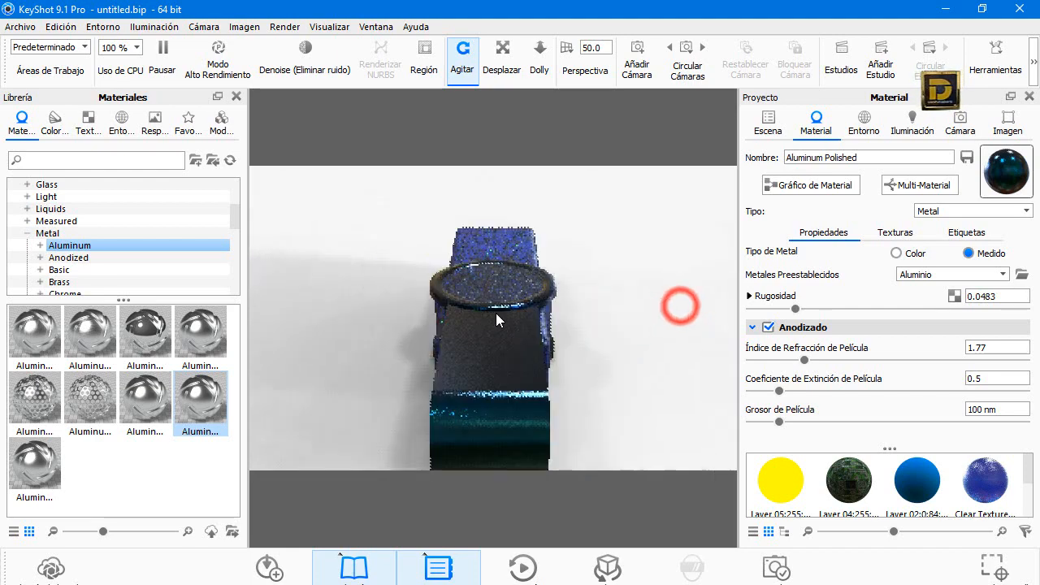
Turn off the Anodizado option on the swivel cover's Aluminum Polished material.
click(534, 356)
click(769, 328)
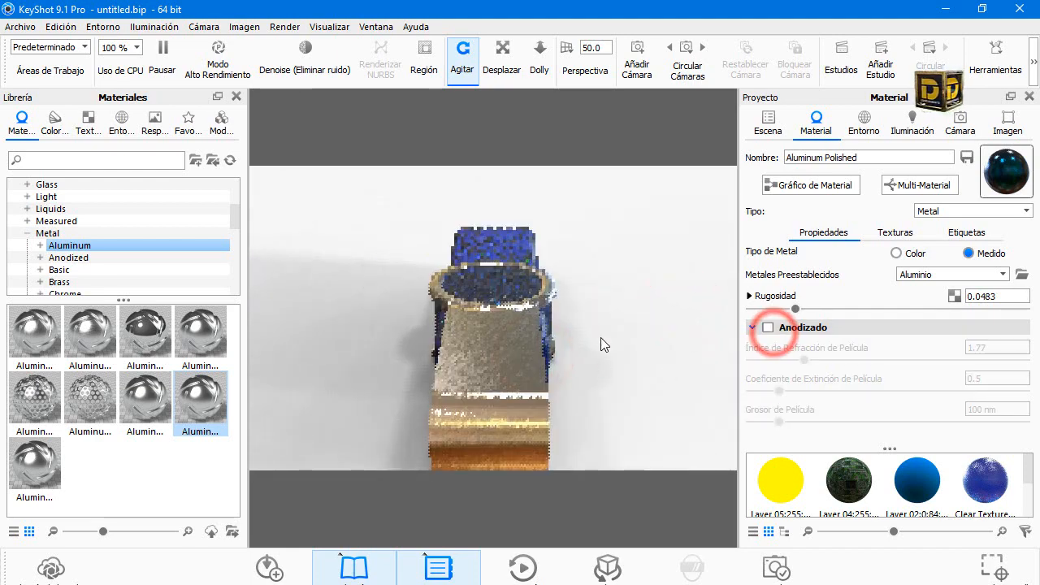
drag(600, 337, 528, 311)
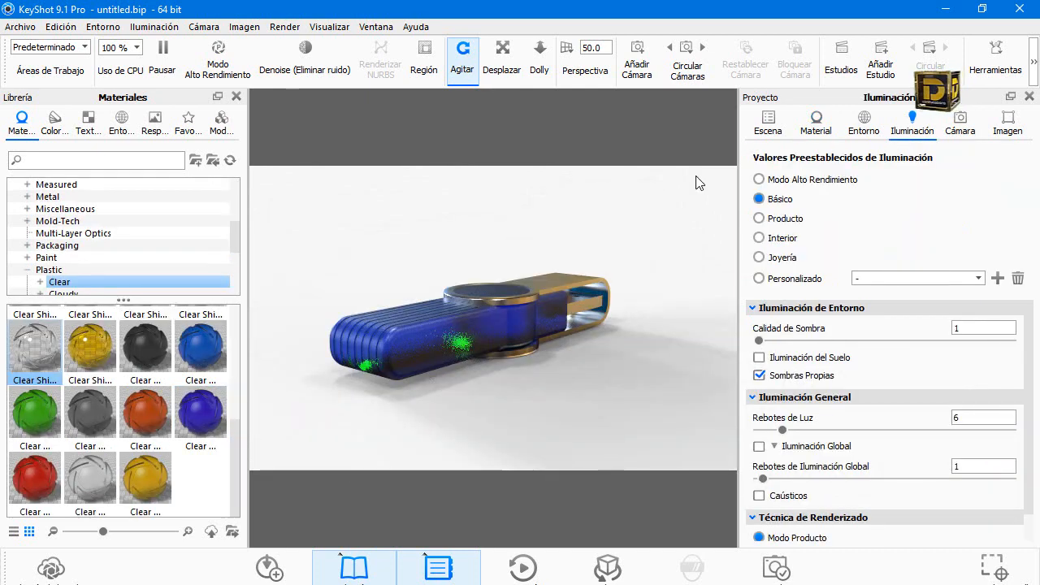
Enable ground reflections (Reflexiones de Suelo) in the environment's floor settings.
click(864, 123)
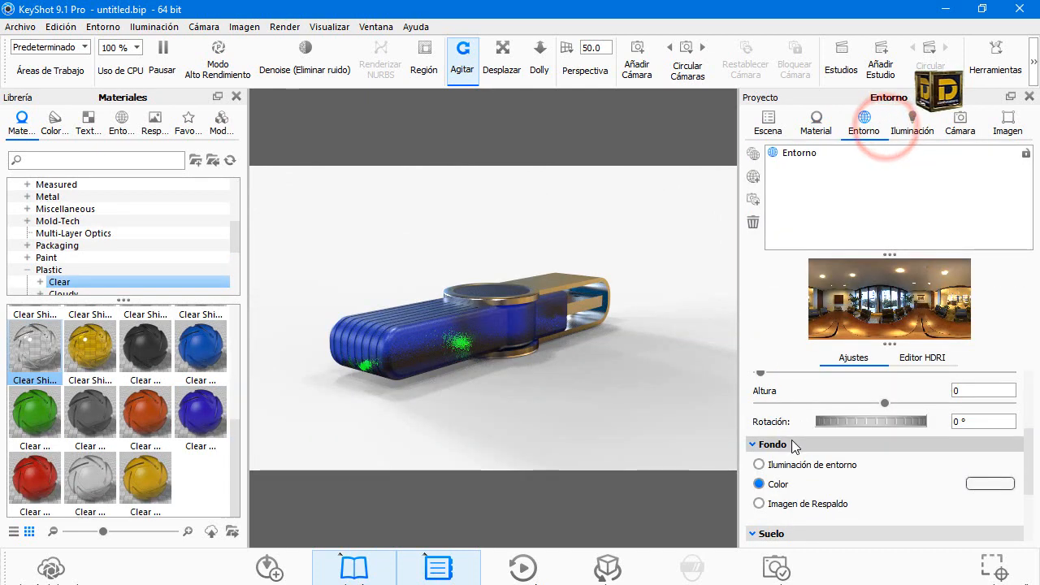
scroll(793, 439, down, 3)
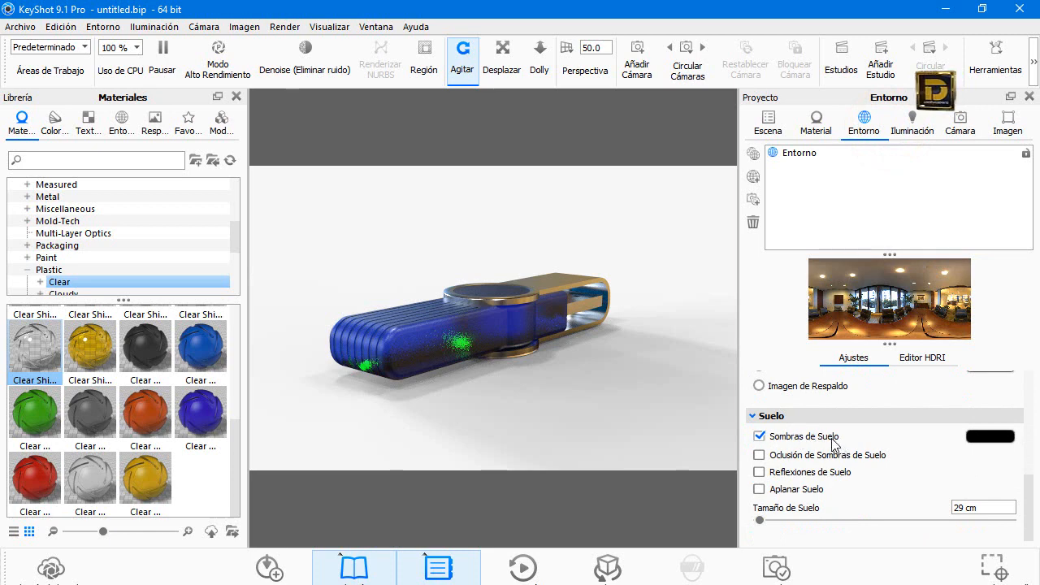
click(810, 473)
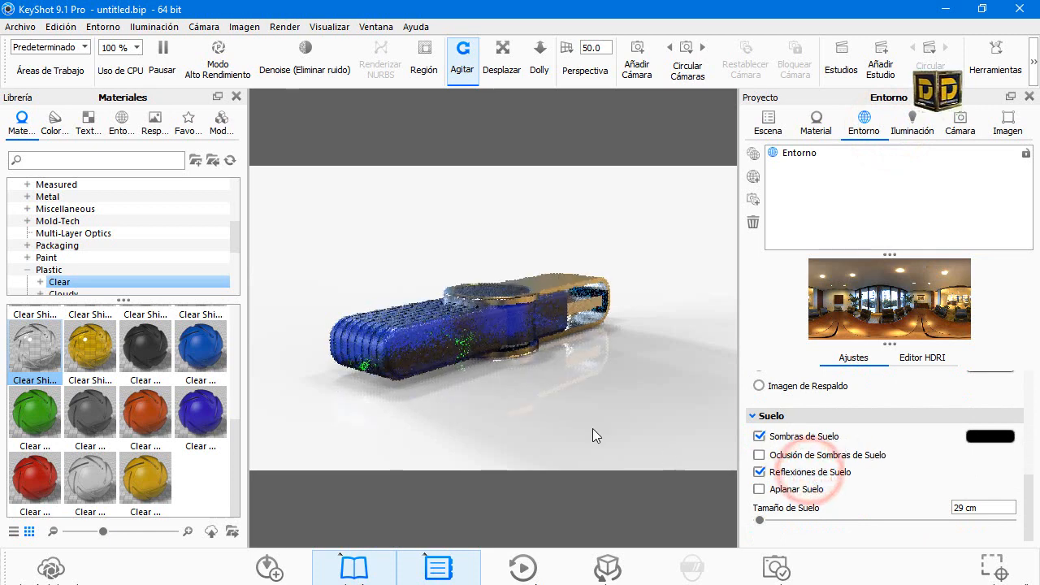
drag(397, 386, 435, 376)
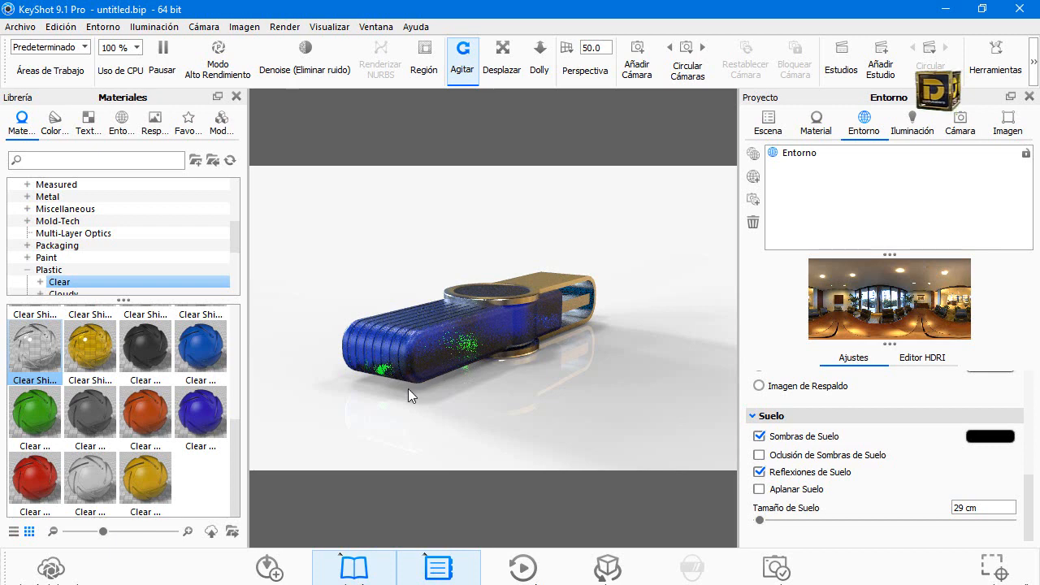
click(980, 65)
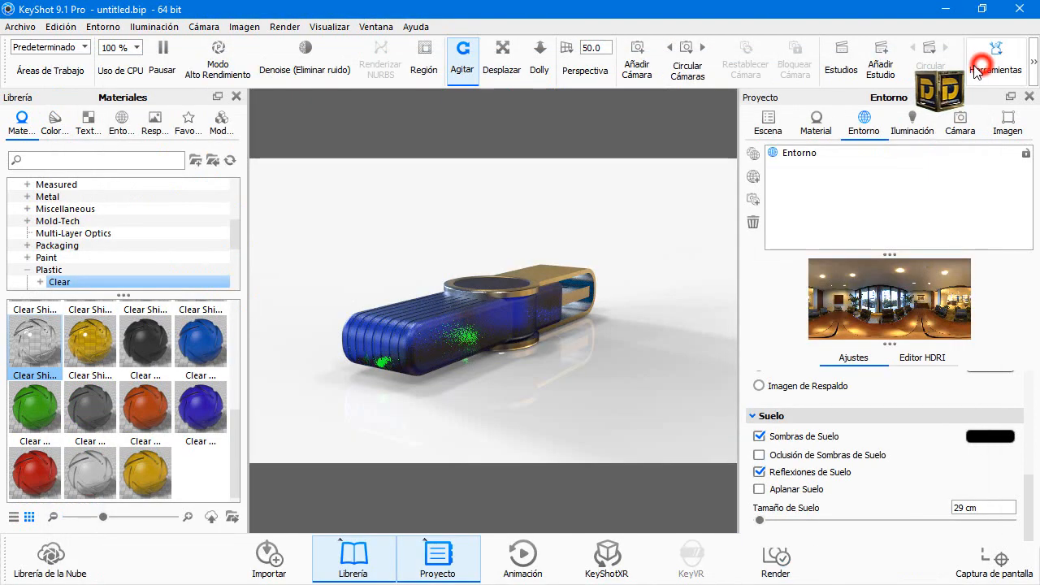
Save the scene as render.bip and set the still image output to 1280 x 799 px at 800 DPI.
click(20, 26)
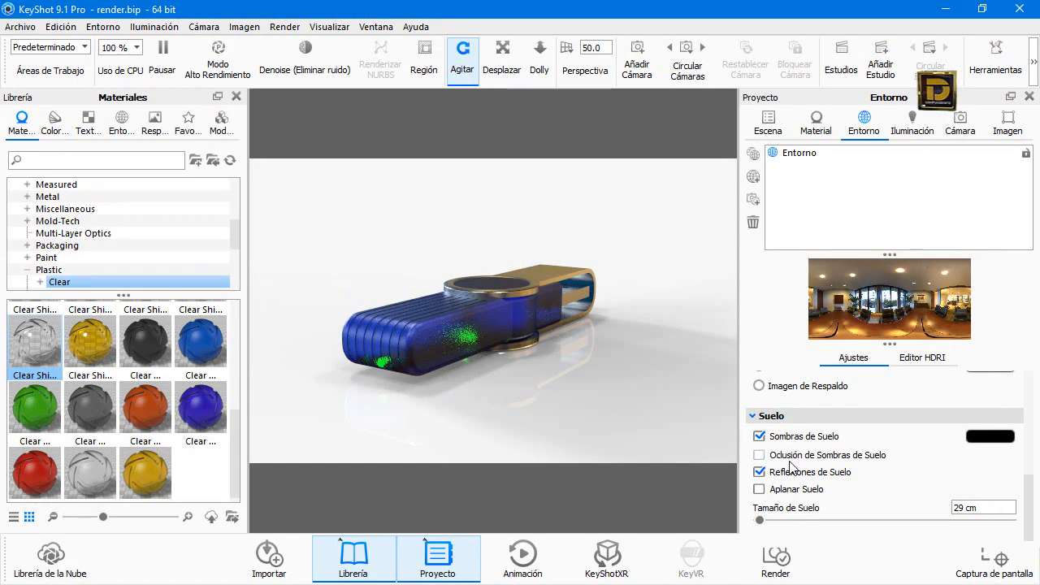
click(775, 553)
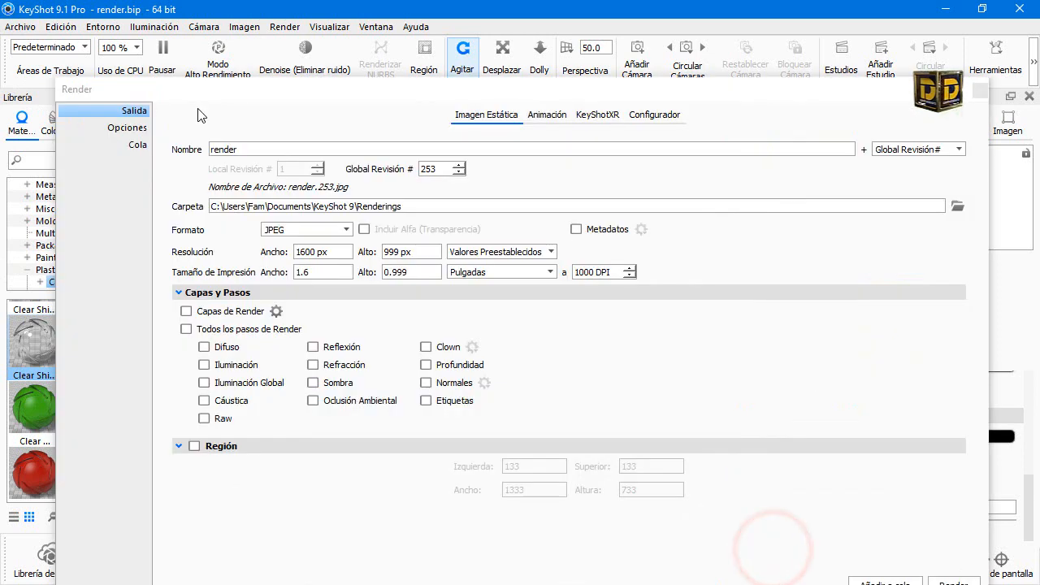
drag(205, 96, 524, 106)
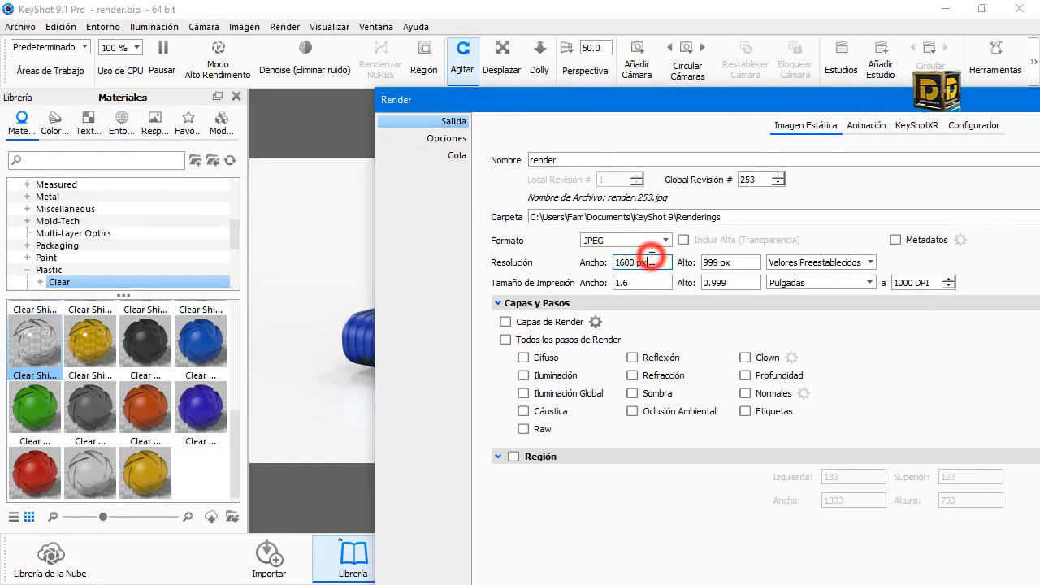
click(801, 261)
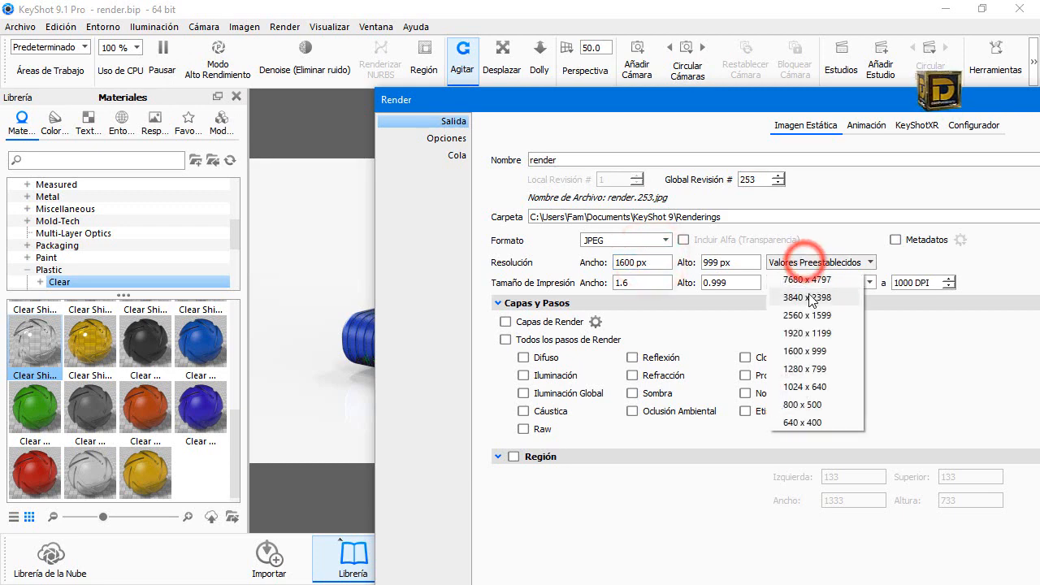
click(813, 370)
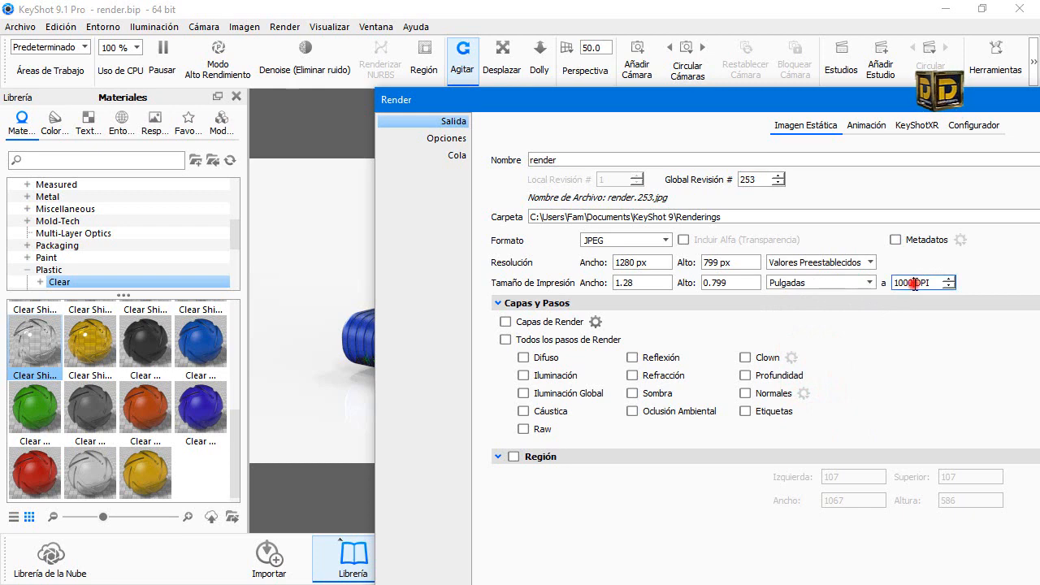
double_click(914, 283)
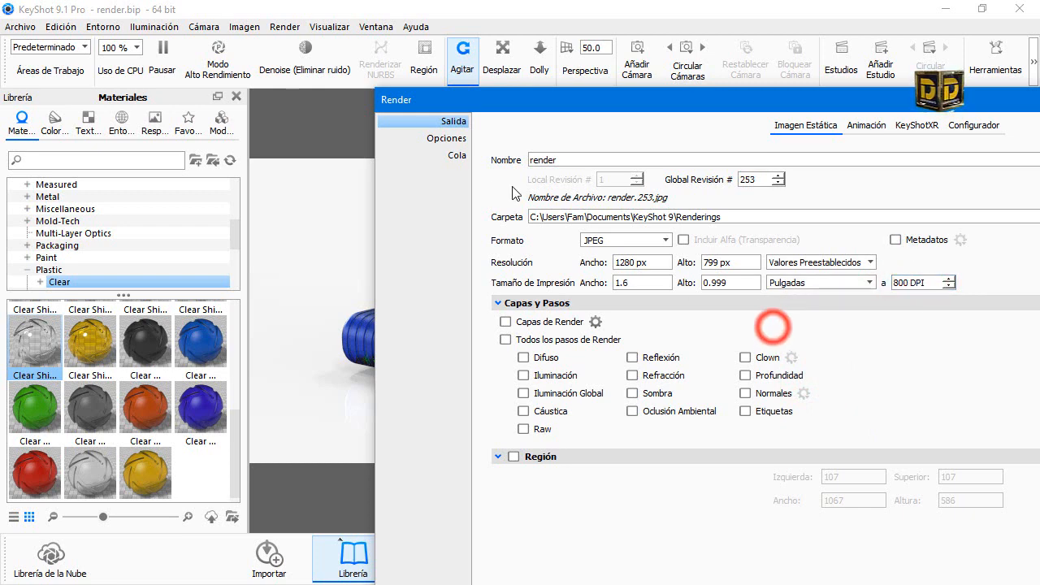
Add the current view of the blue drive to the render queue as a job.
click(457, 155)
drag(813, 99, 959, 165)
click(547, 175)
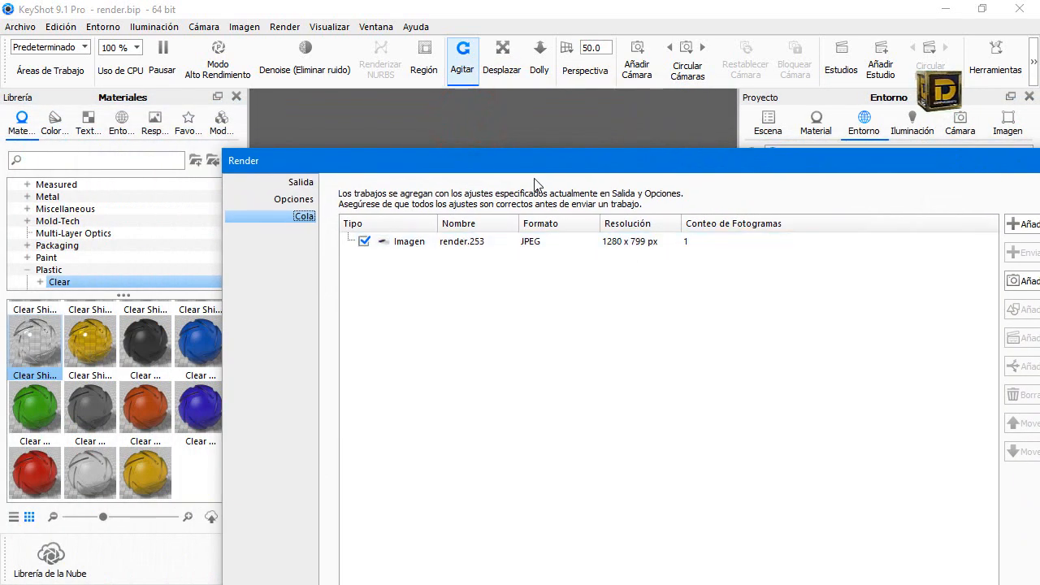
Orbit the camera to show the swivel cover's rounded end and the USB connector in front.
drag(568, 161, 439, 503)
drag(522, 344, 451, 345)
drag(615, 325, 417, 350)
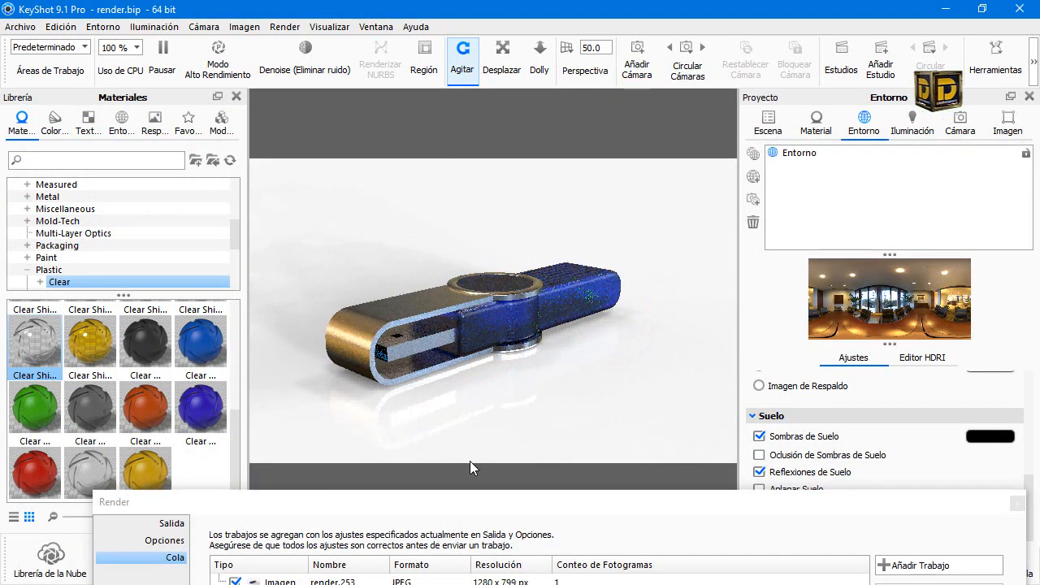
drag(495, 507, 466, 486)
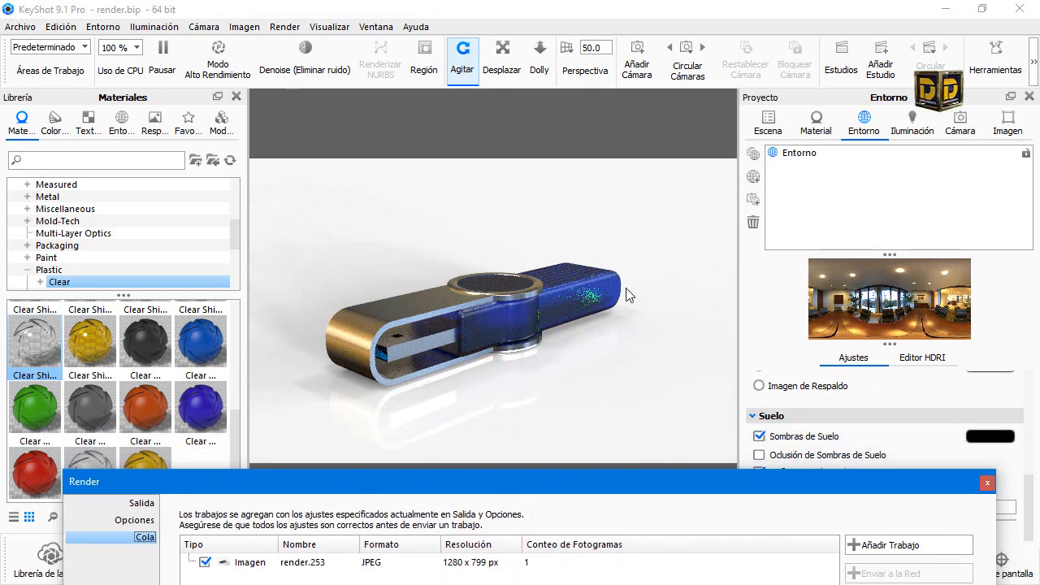
Set the environment rotation to 63.5° and add this view to the render queue as a job.
click(913, 126)
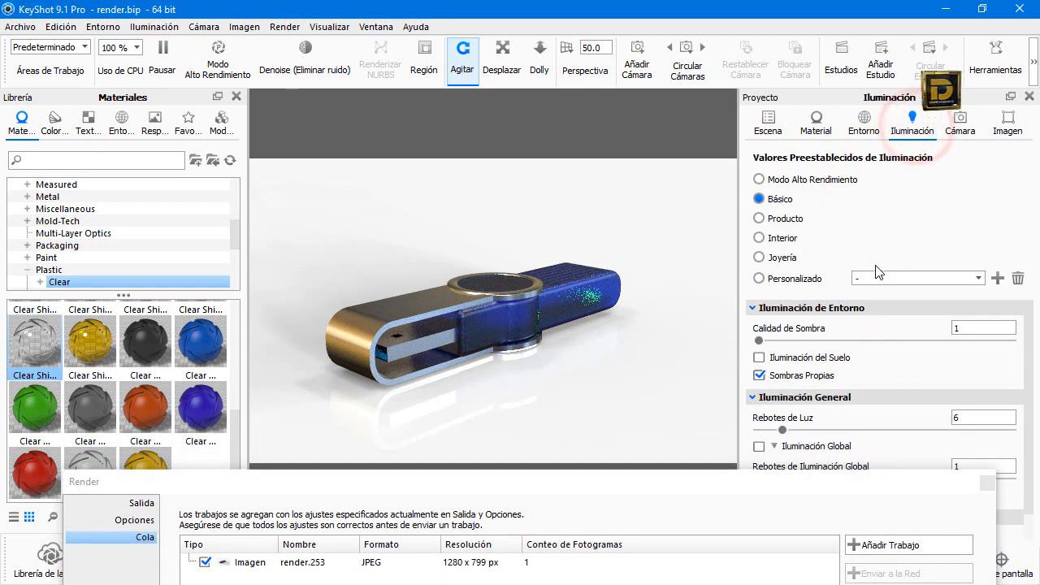
click(874, 129)
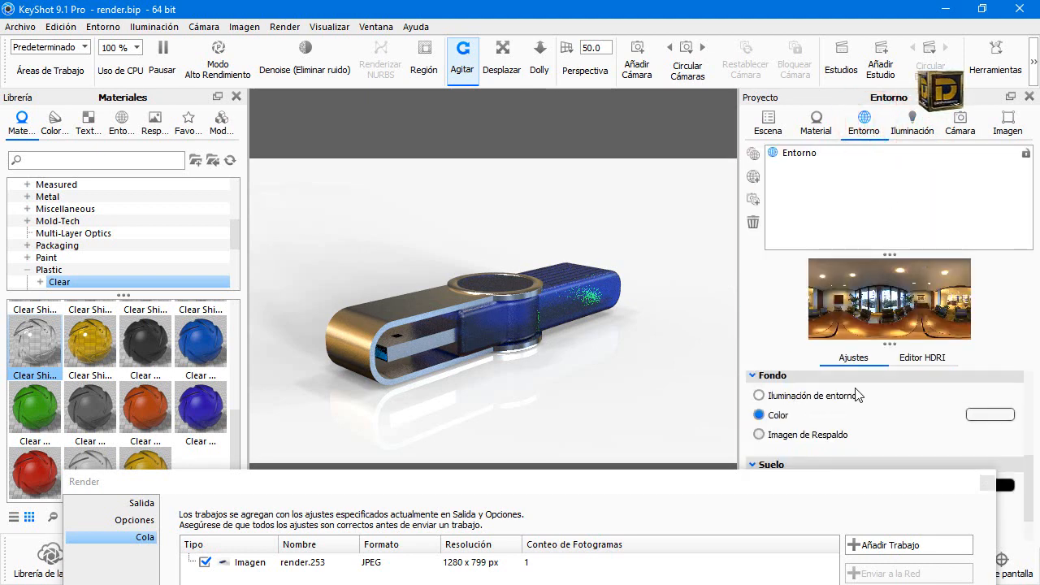
scroll(856, 394, down, 5)
mouse_move(837, 450)
mouse_down()
mouse_move(984, 457)
mouse_move(833, 450)
mouse_up()
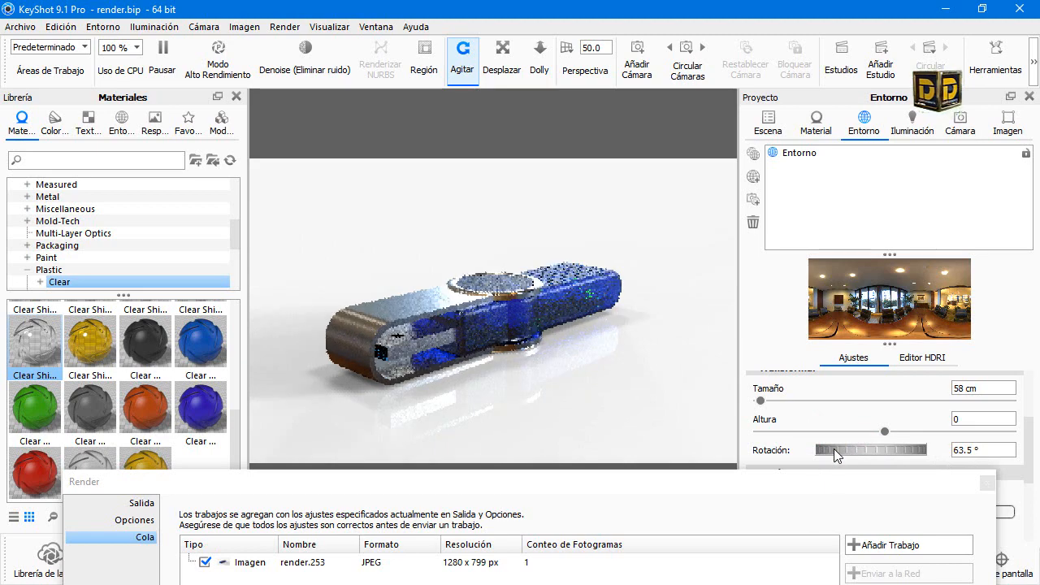
drag(650, 492, 677, 295)
click(901, 352)
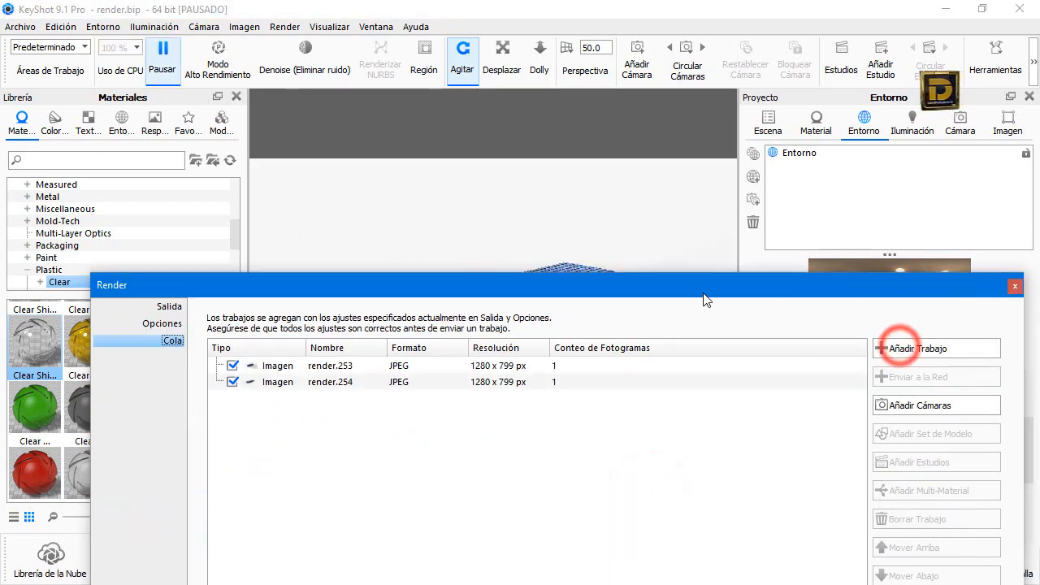
Orbit the camera to a higher view with the ribbed body in front and add it to the render queue.
click(697, 285)
click(626, 390)
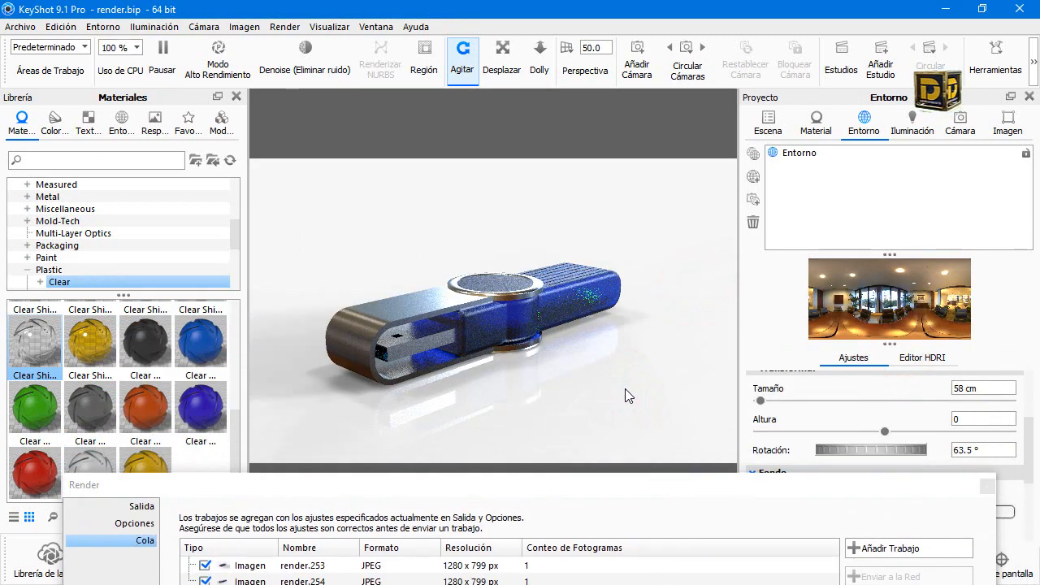
drag(625, 396, 552, 347)
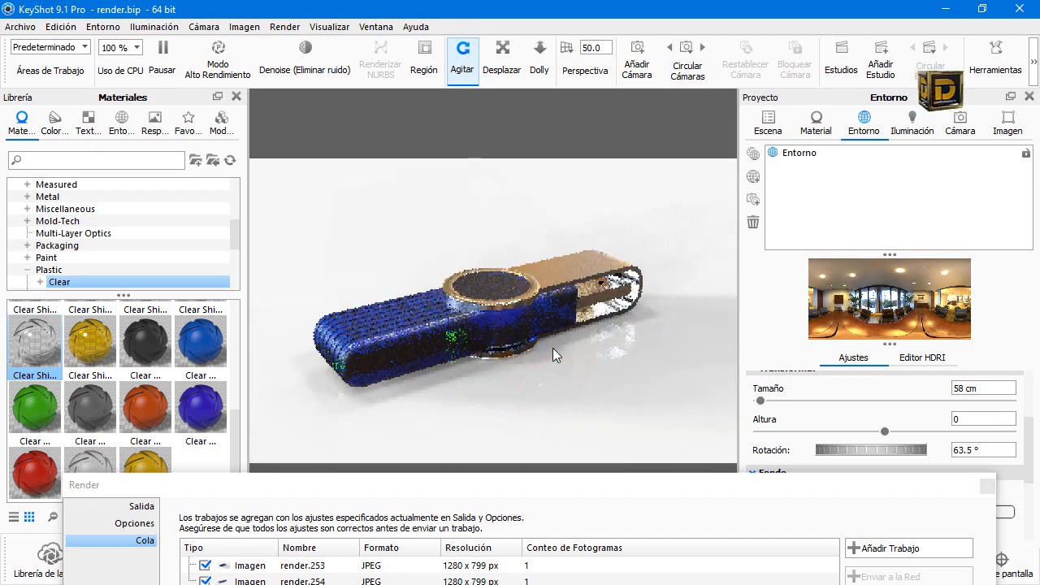
click(884, 545)
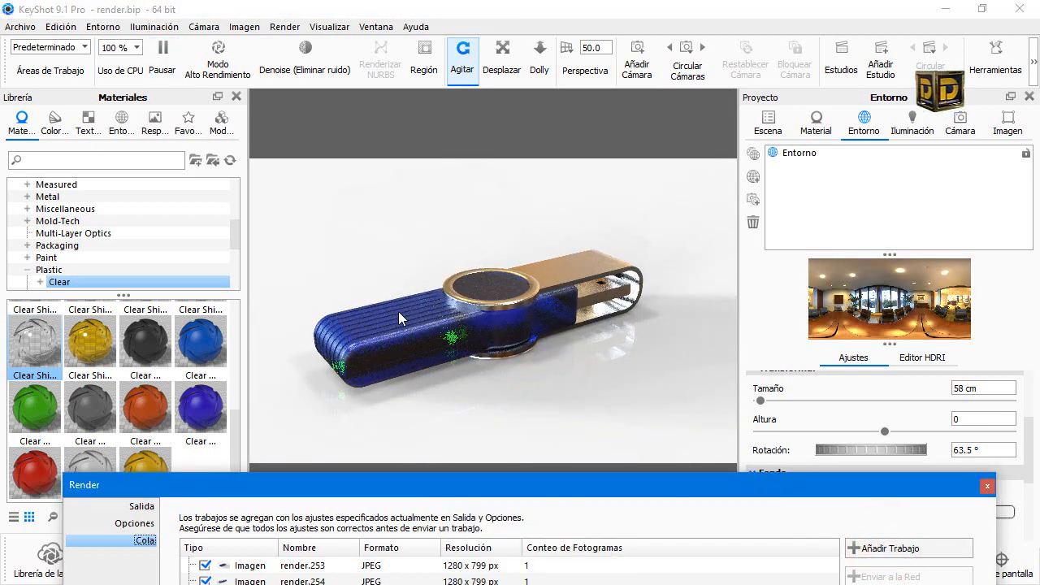
Change the specular transmission color of the body's Clear Textured Plastic Blue material to magenta (#F20CD6).
click(407, 319)
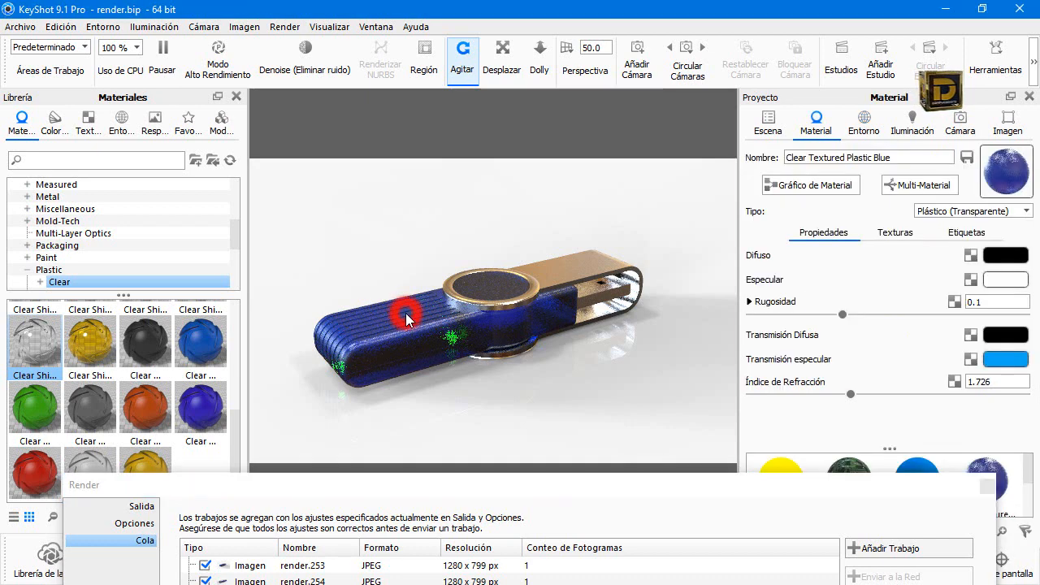
click(1003, 364)
click(937, 253)
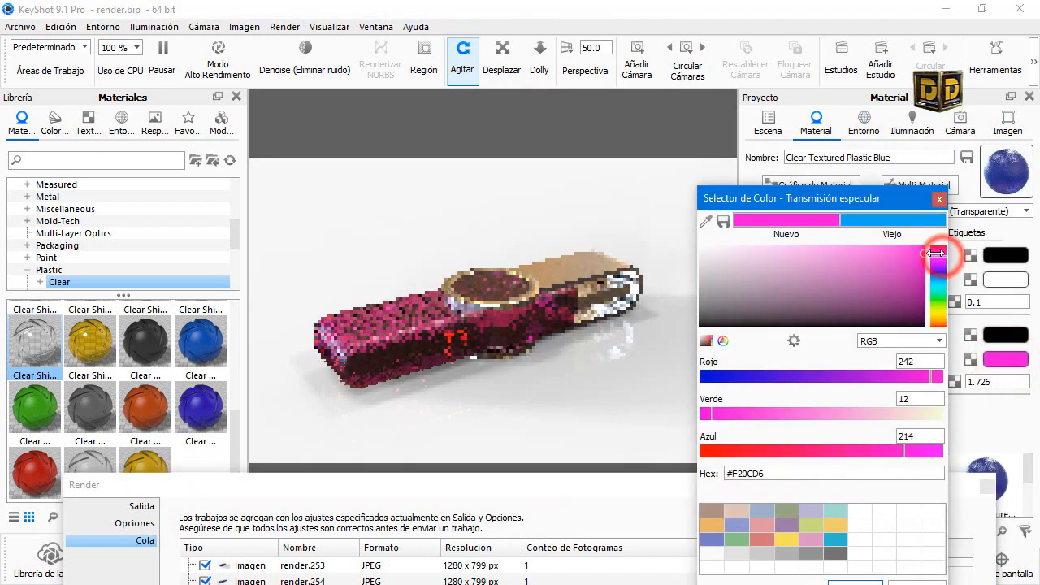
click(845, 581)
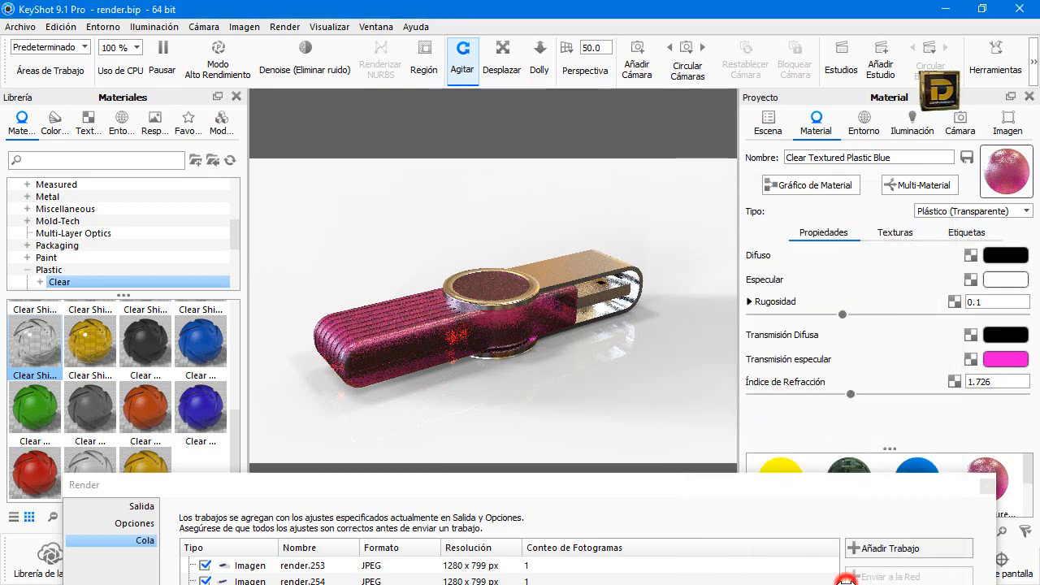
Orbit the camera to a steep angled view of the magenta drive with the swivel cover's end in front.
drag(829, 484, 726, 392)
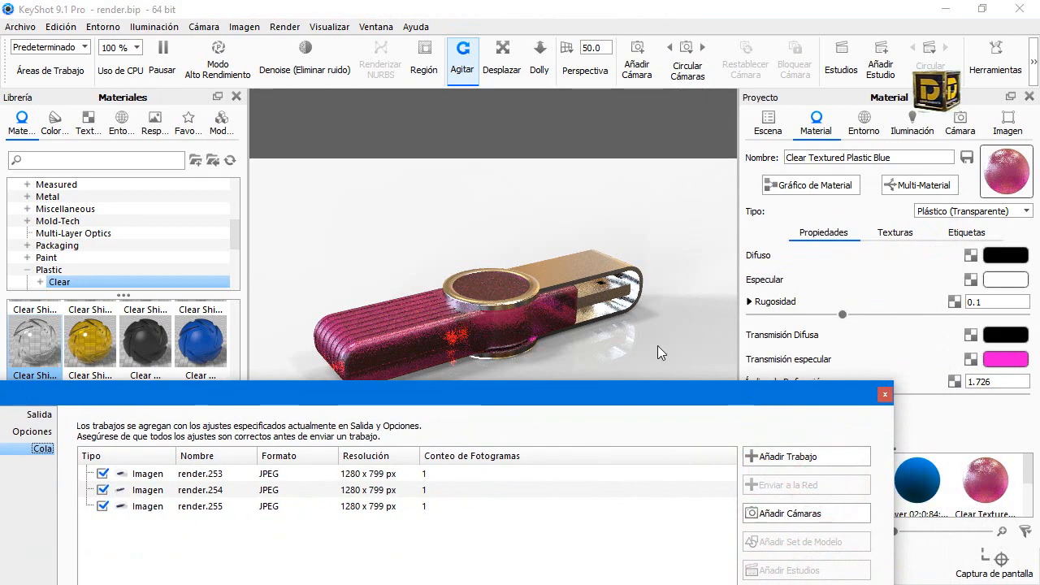
drag(658, 345, 466, 333)
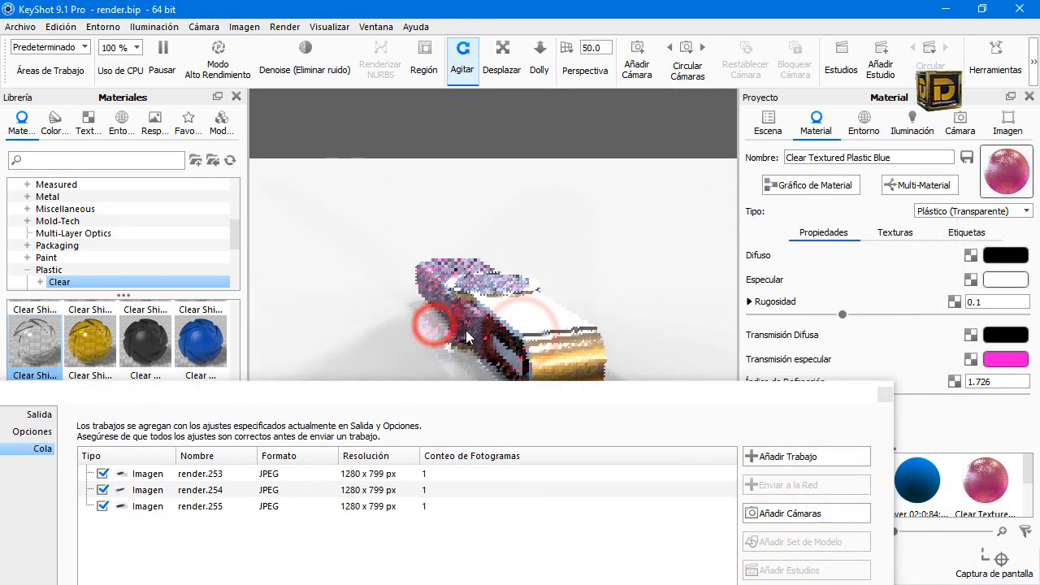
drag(500, 390, 522, 471)
click(589, 390)
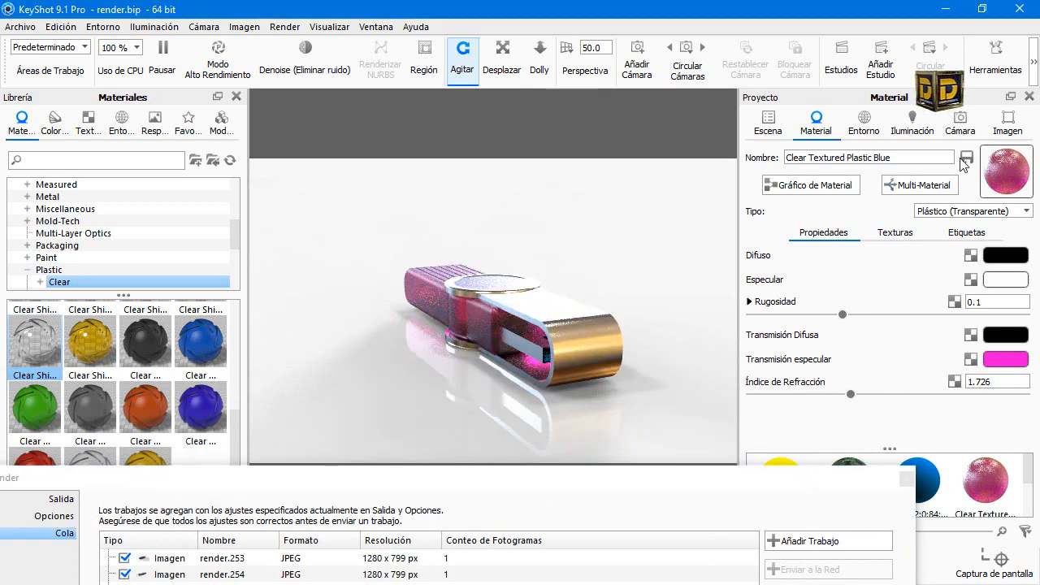
Set the environment rotation to 99° and add the magenta drive's view to the render queue.
click(864, 121)
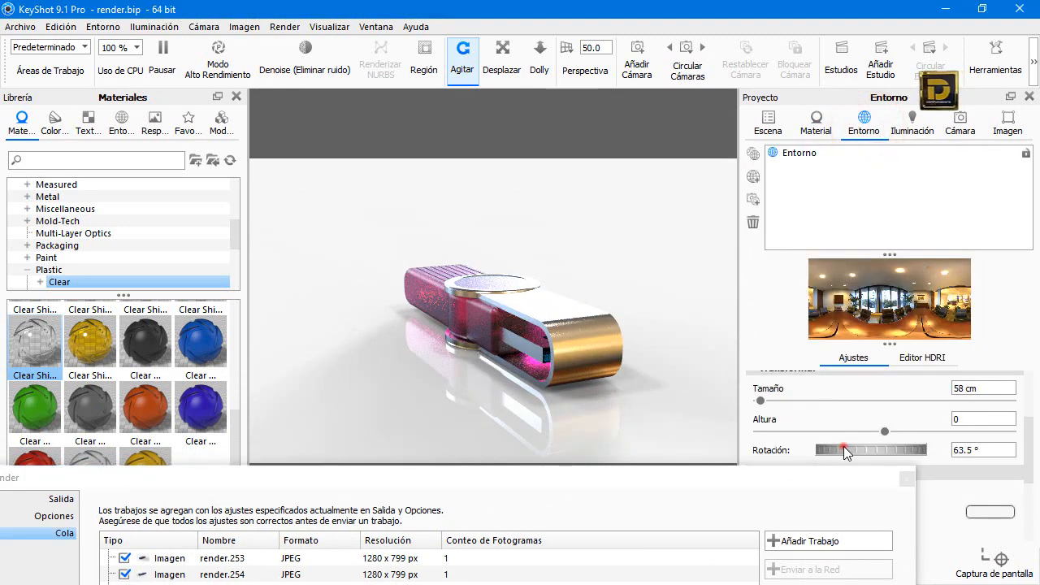
drag(843, 450, 909, 471)
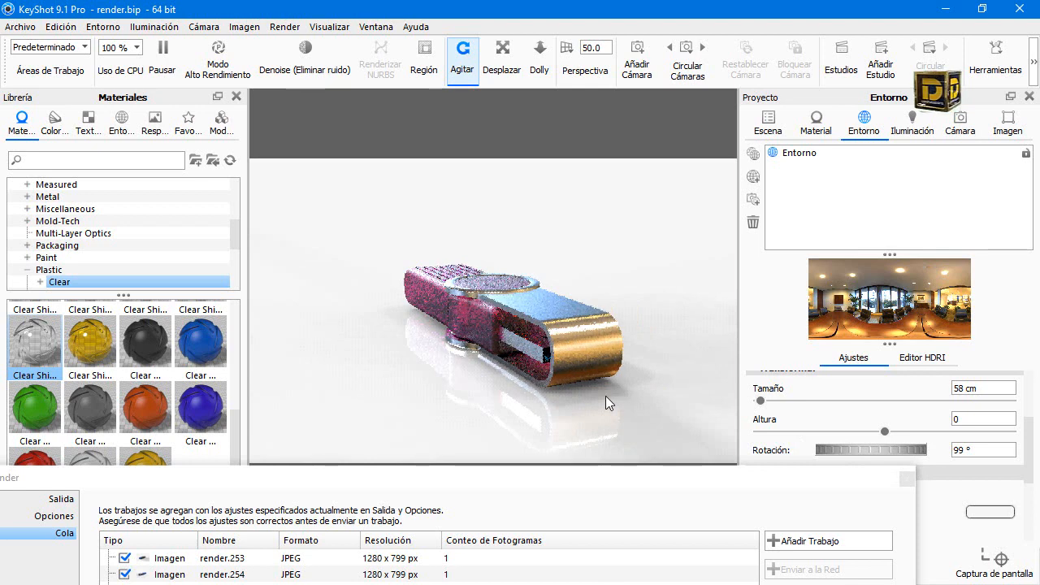
click(683, 372)
click(835, 541)
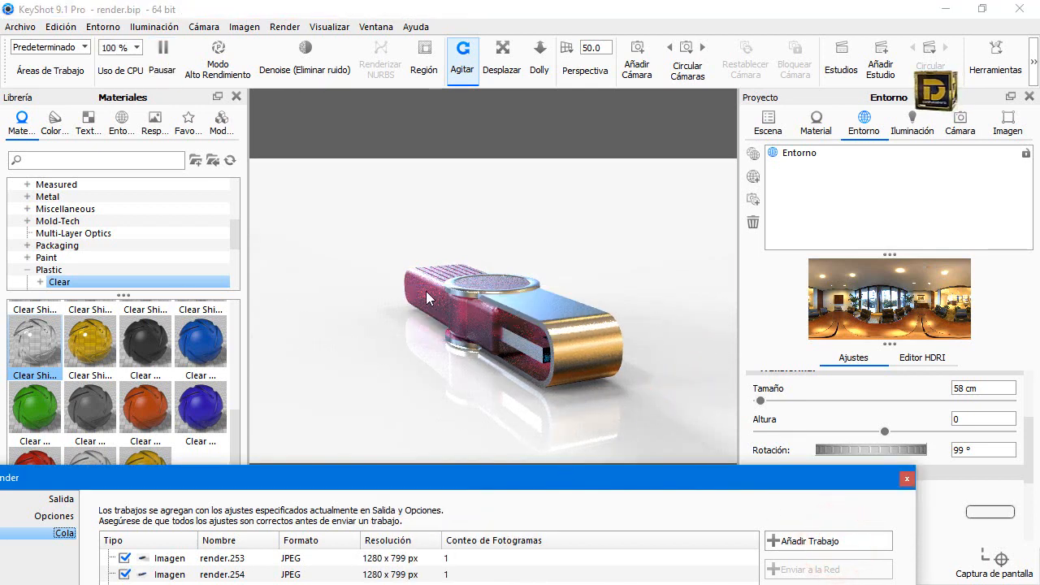
Change the specular transmission color of the body's clear textured plastic to black (#000000).
double_click(428, 298)
click(1006, 358)
drag(938, 262, 938, 265)
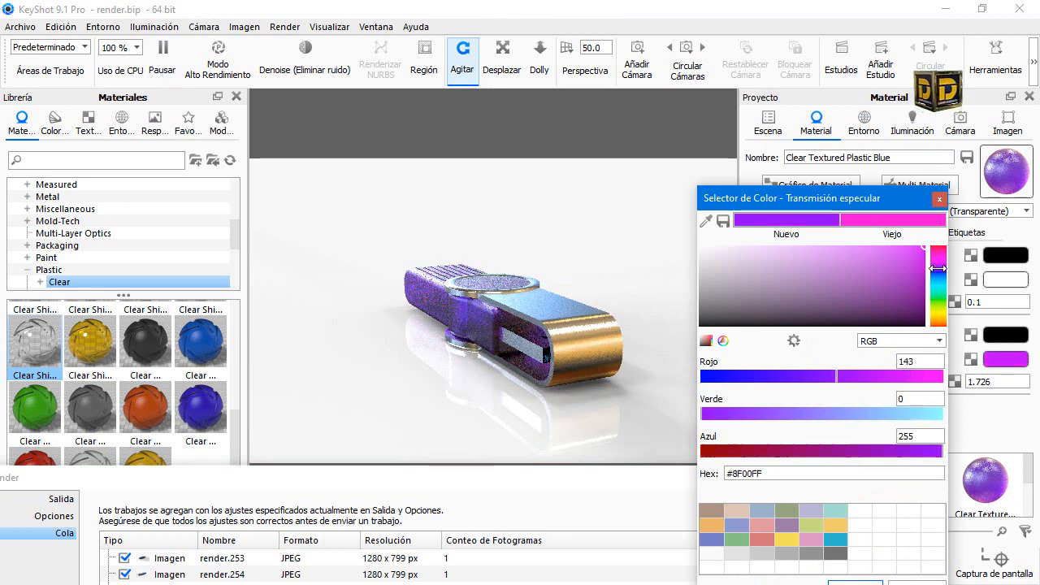
drag(789, 283, 678, 349)
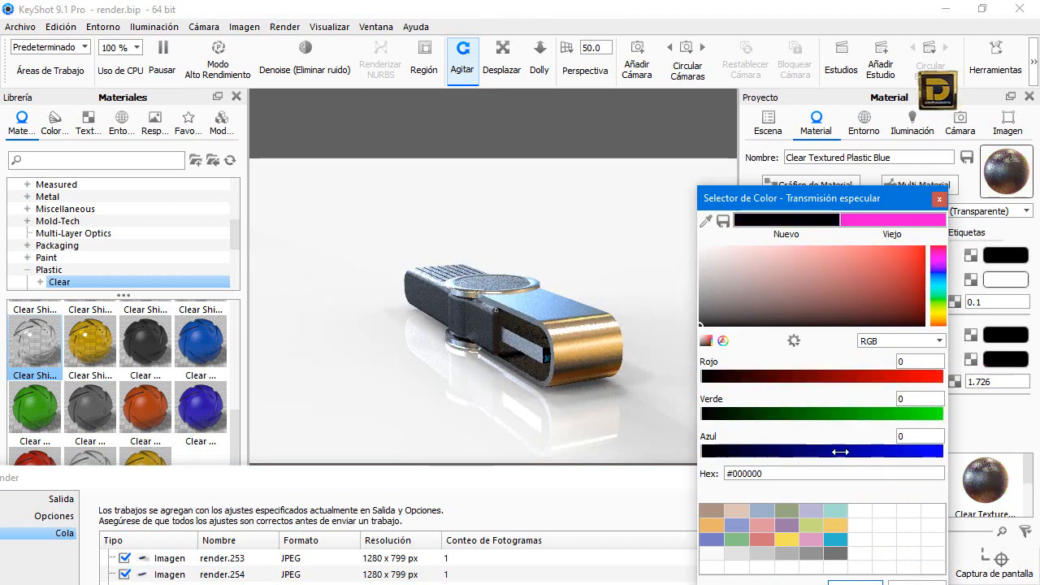
drag(871, 208, 865, 43)
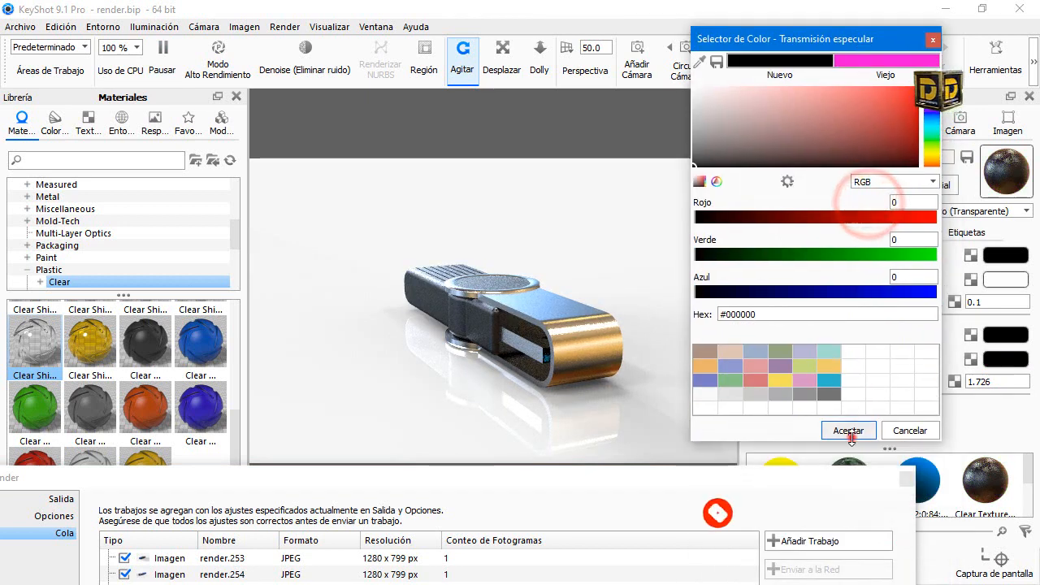
click(851, 434)
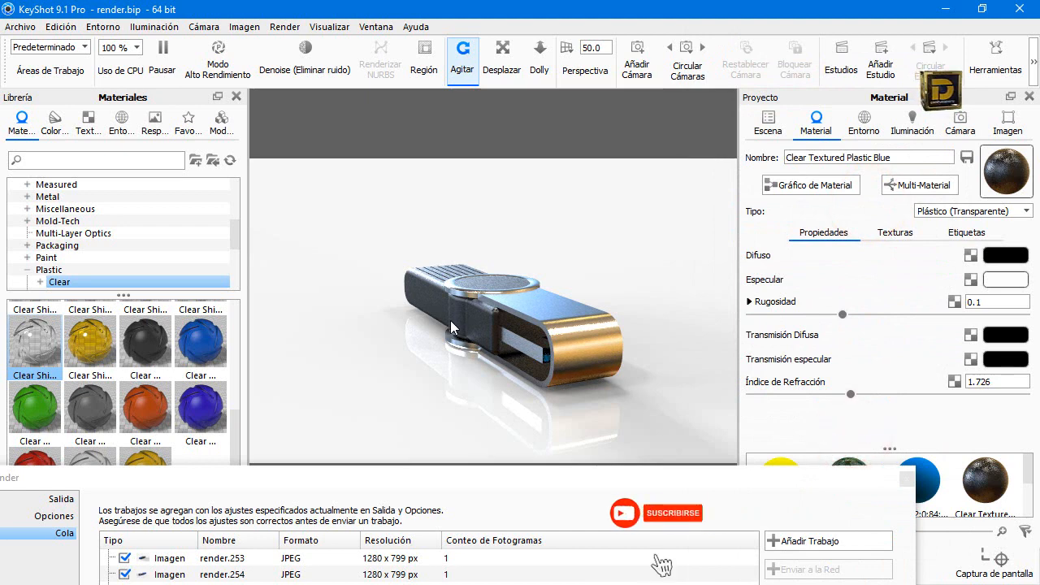
Add the black drive to the render queue from the cover end and from the opposite ribbed end, and close the render settings.
click(809, 541)
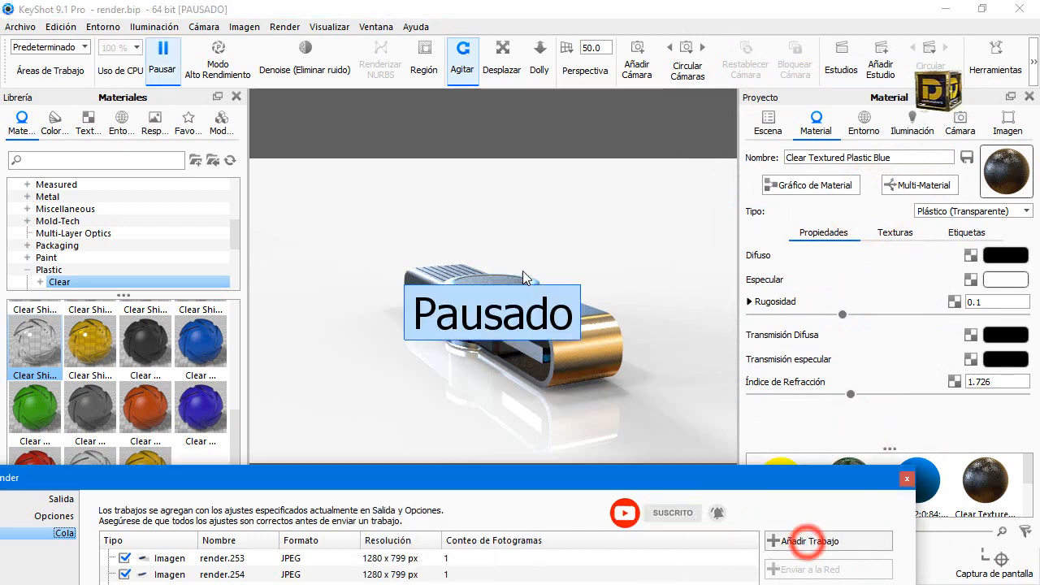
drag(671, 311, 435, 349)
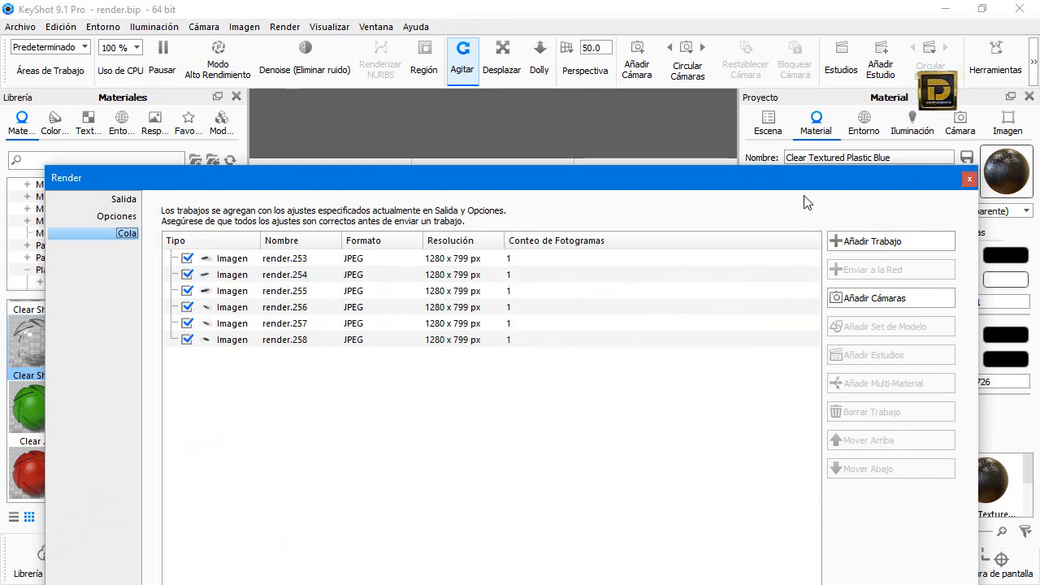
drag(867, 188, 602, 480)
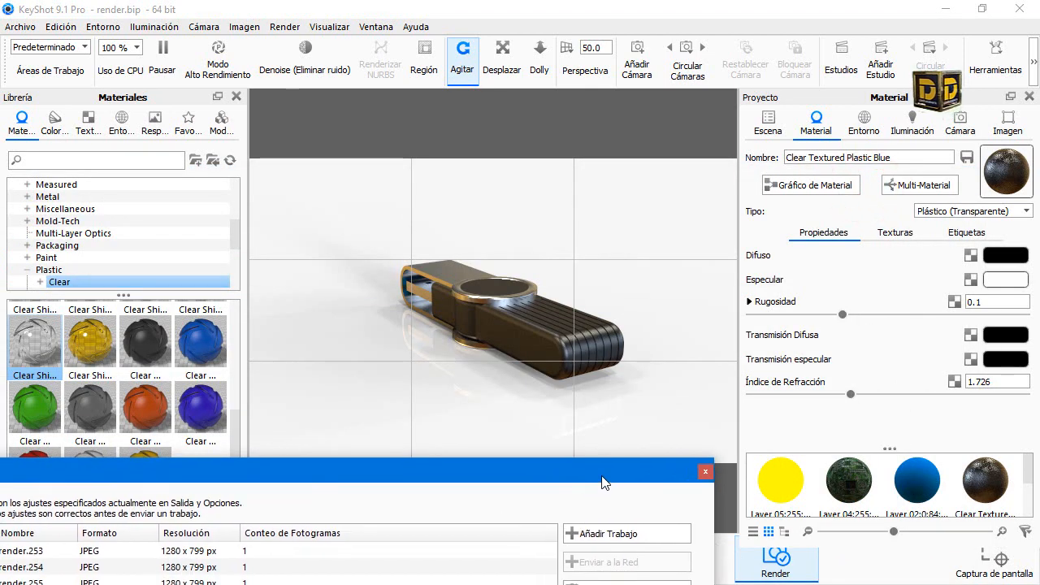
drag(517, 479, 579, 320)
drag(703, 318, 764, 149)
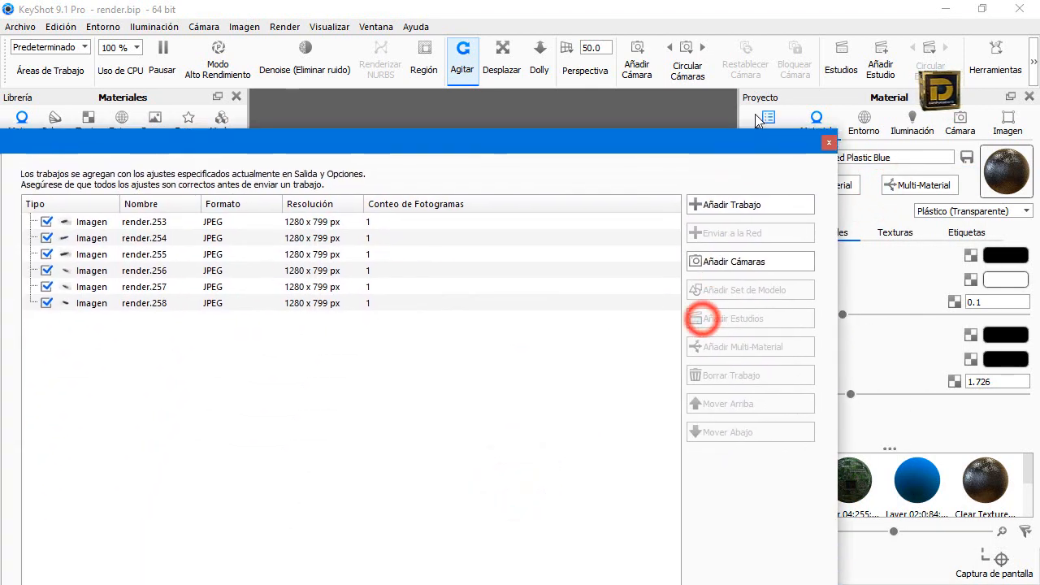
click(829, 143)
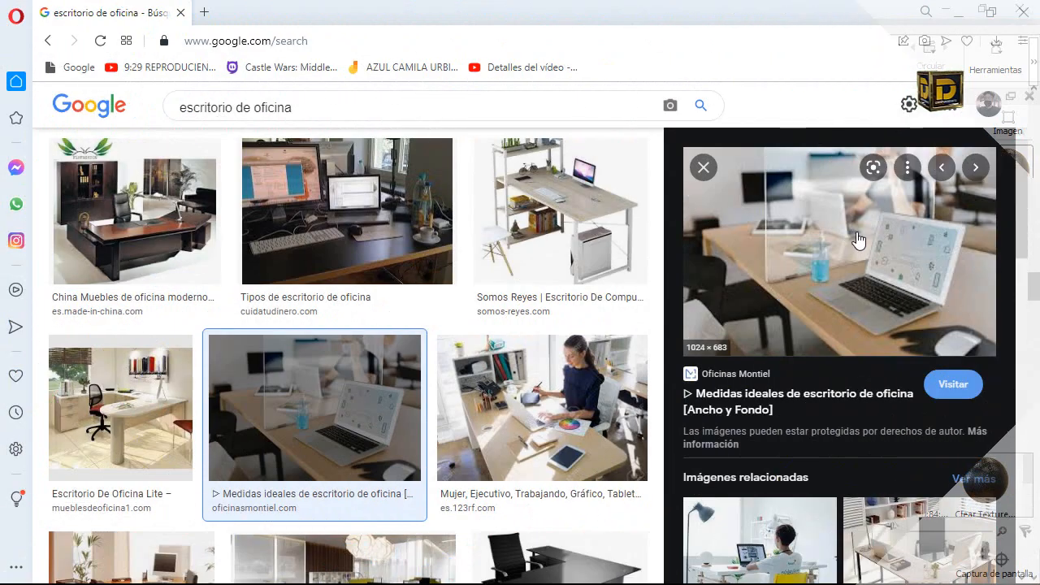
Browse the office desk image results and open the Makía photo of a desk with a monitor and telephone.
scroll(859, 244, down, 2)
scroll(855, 236, up, 2)
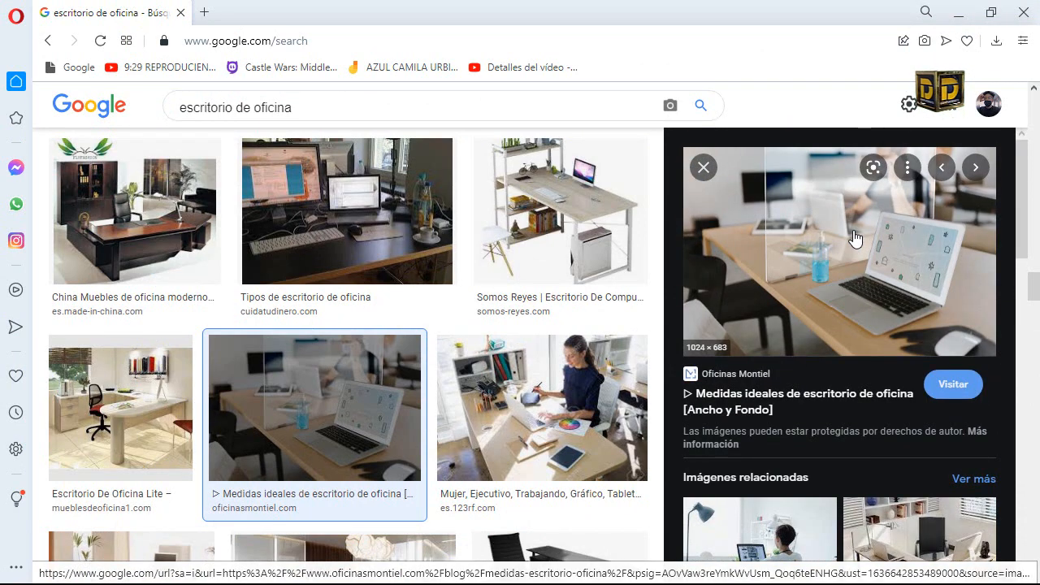
scroll(832, 277, down, 3)
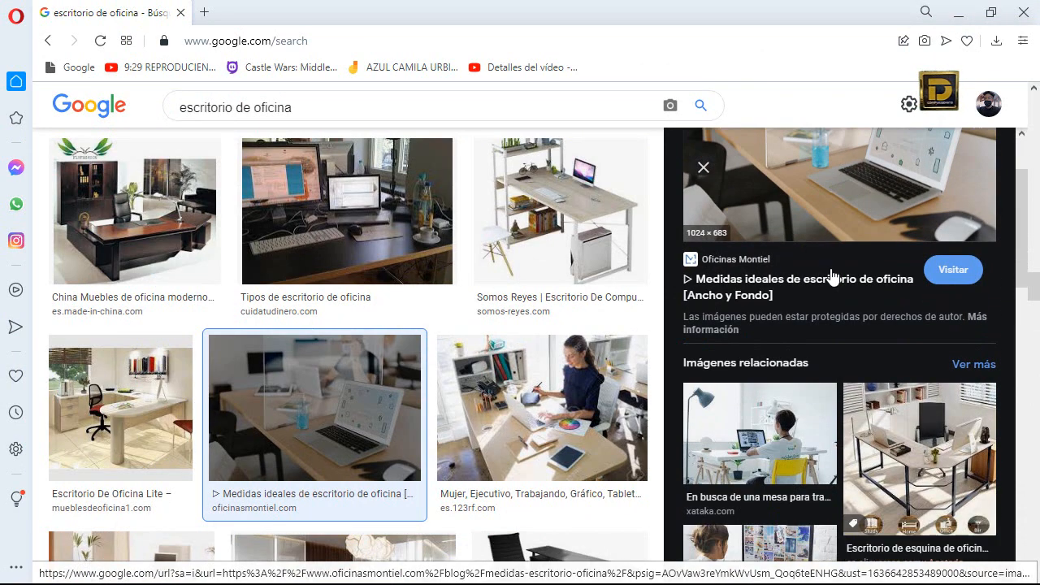
click(399, 233)
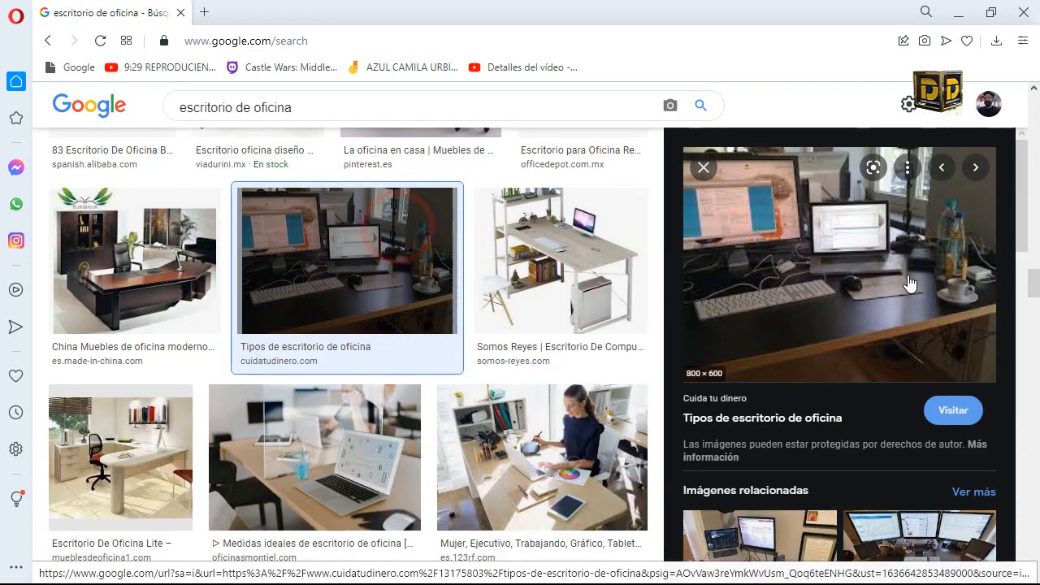
scroll(812, 325, down, 3)
click(783, 386)
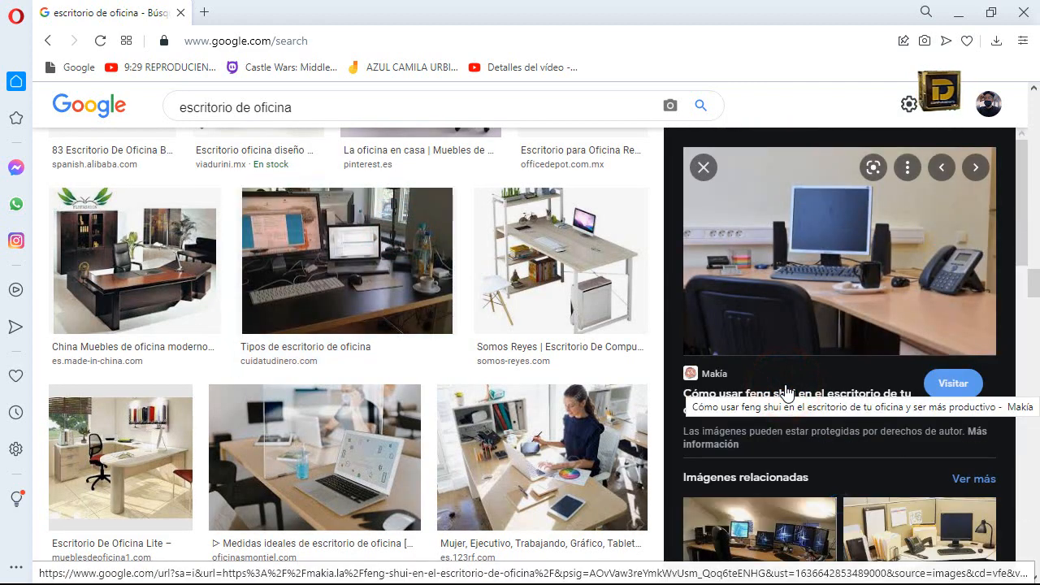
Save the Makía desk photo to the computer and switch back to KeyShot.
scroll(837, 325, down, 1)
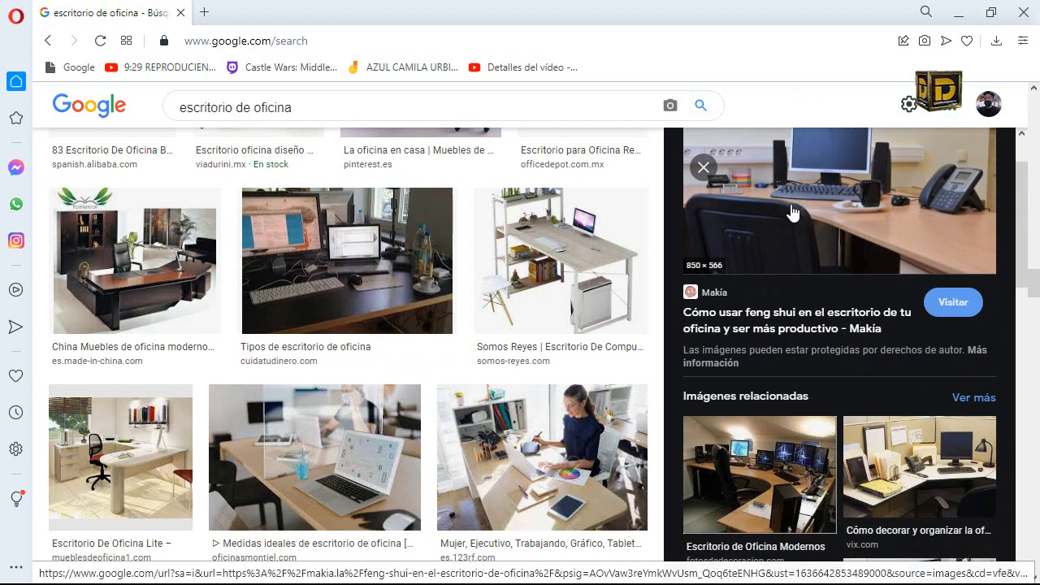
scroll(792, 213, down, 4)
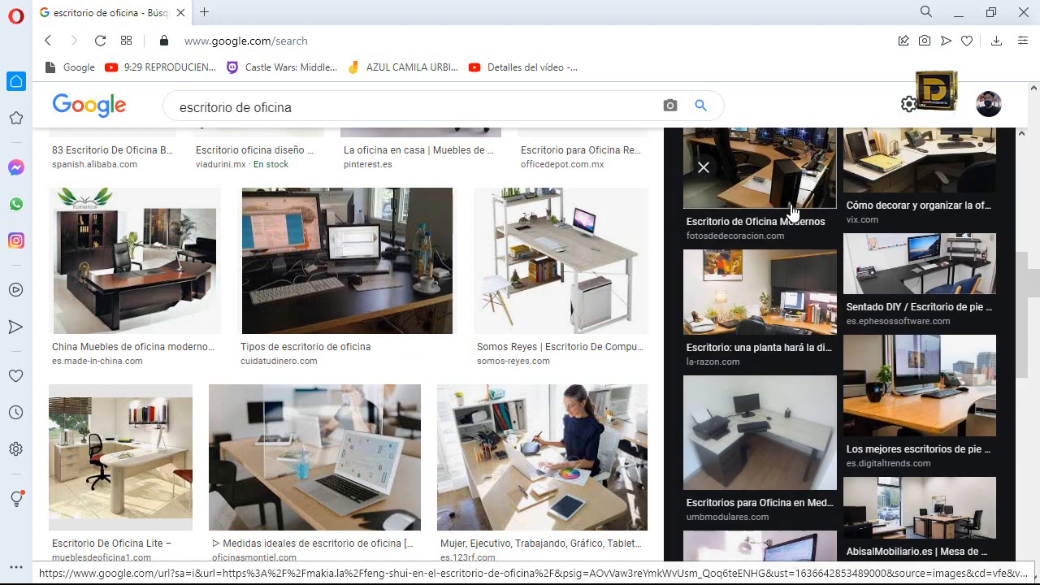
scroll(793, 213, down, 2)
scroll(792, 213, up, 8)
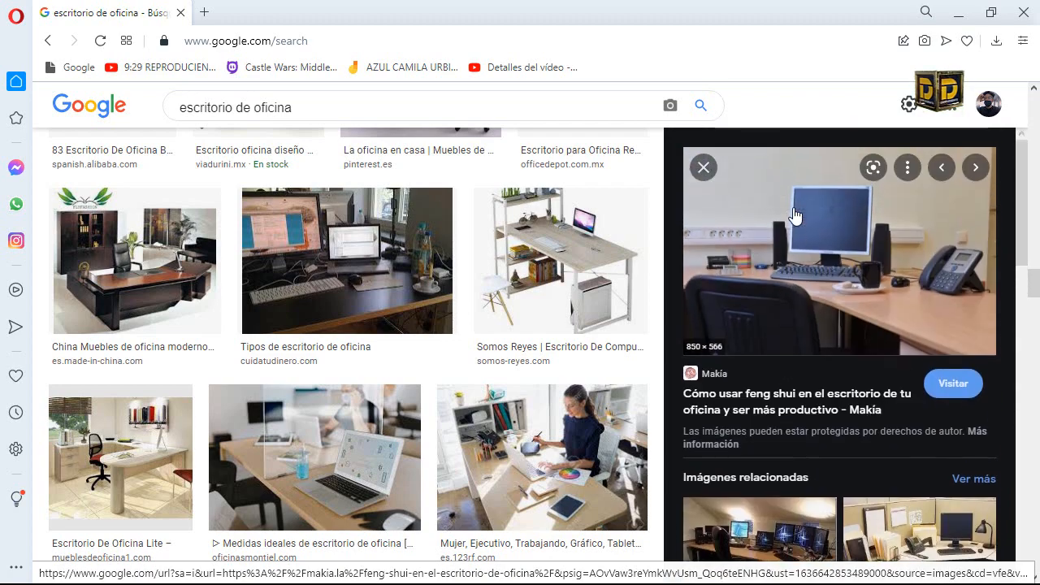
right_click(853, 246)
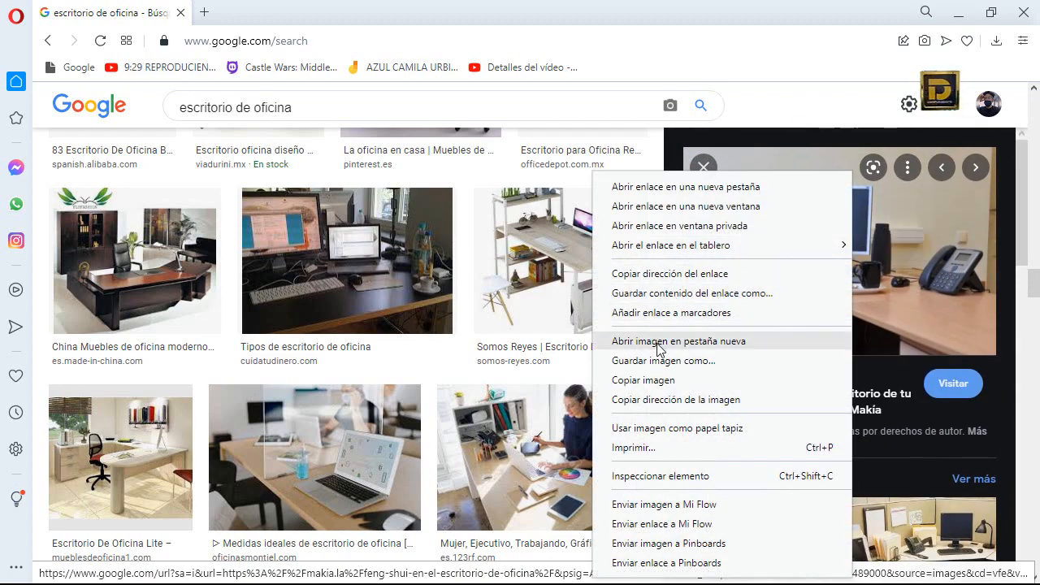
click(663, 360)
click(1035, 9)
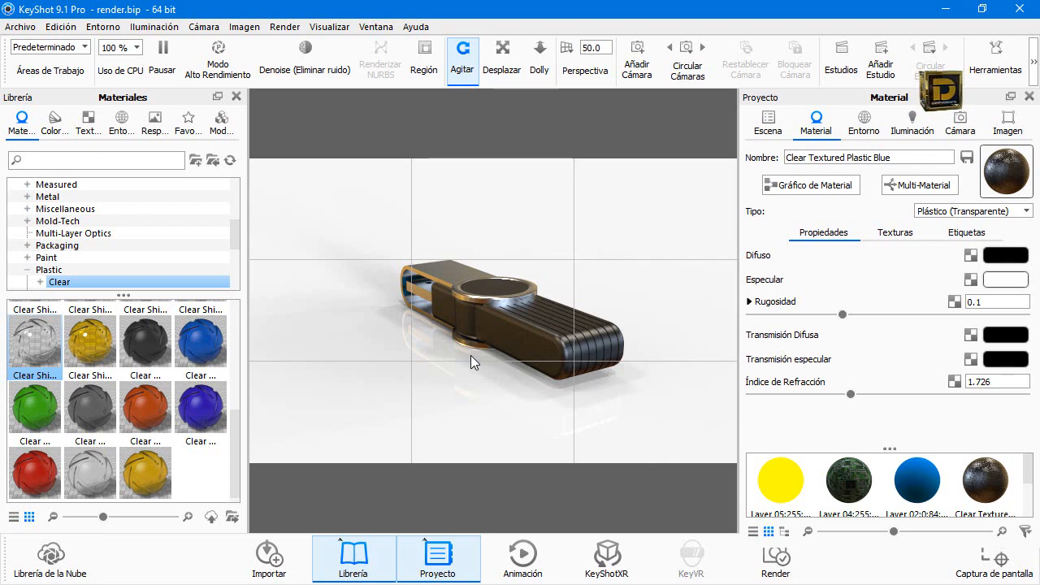
Import the feng-shui office desk photo into the fondos backplates folder and apply it as the scene's background.
click(121, 121)
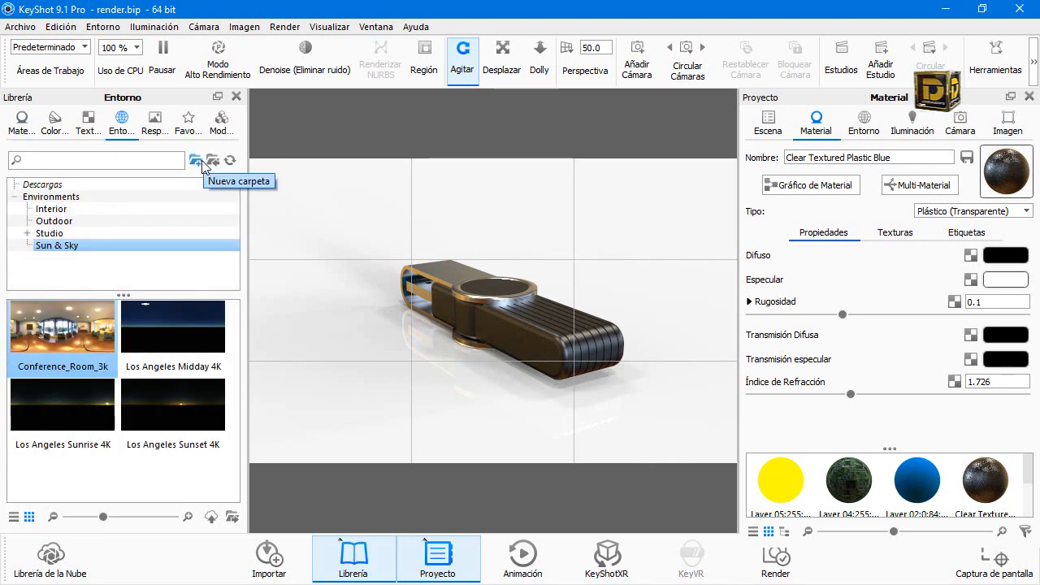
click(153, 121)
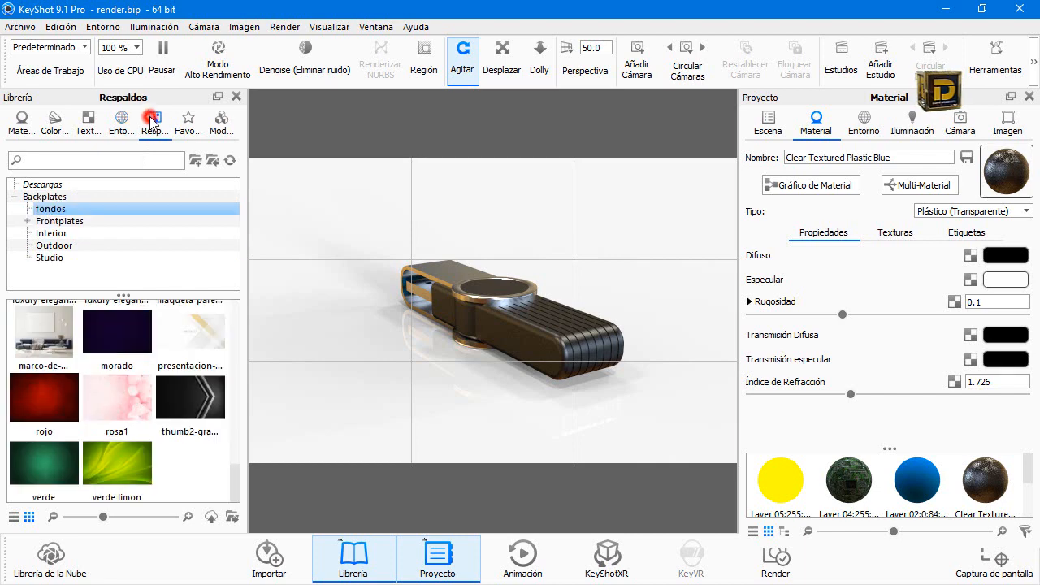
click(213, 162)
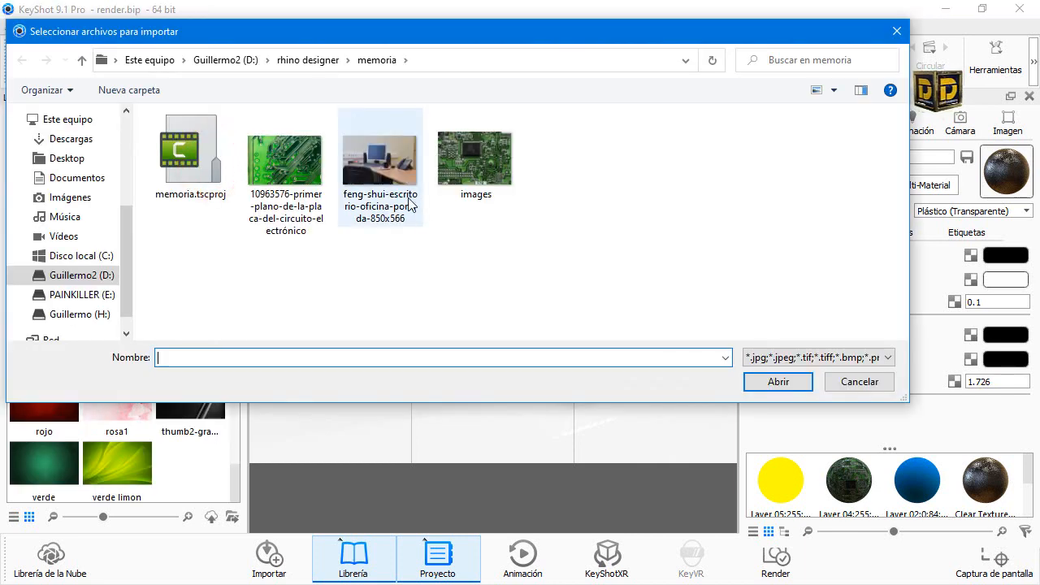
double_click(378, 166)
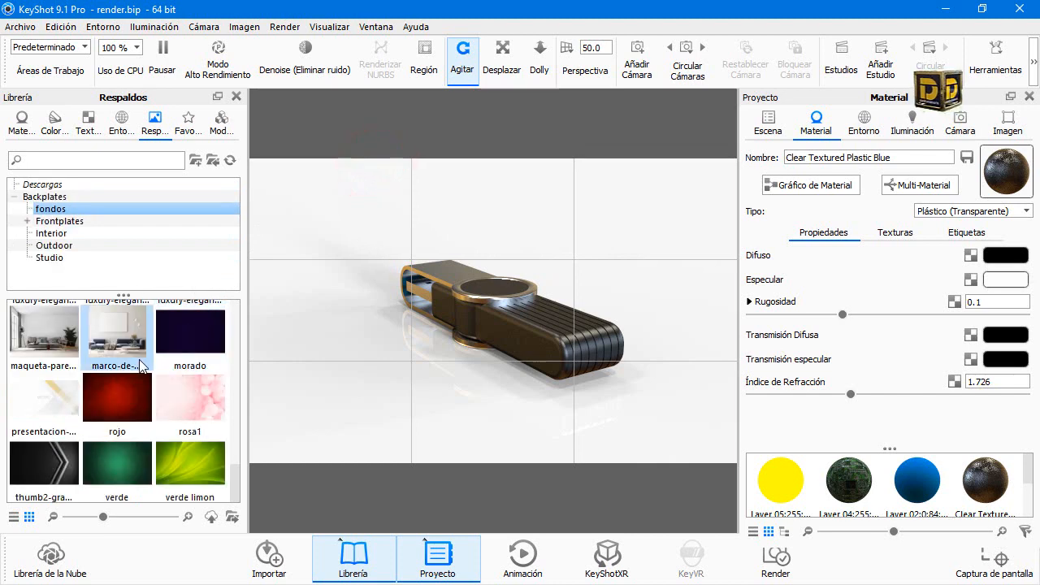
scroll(158, 395, down, 3)
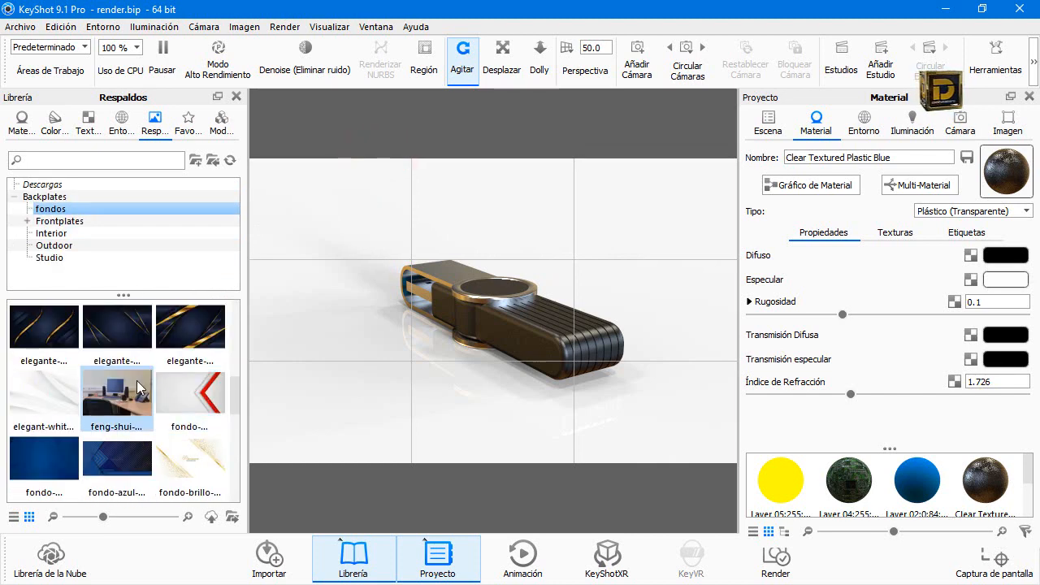
drag(116, 397, 481, 337)
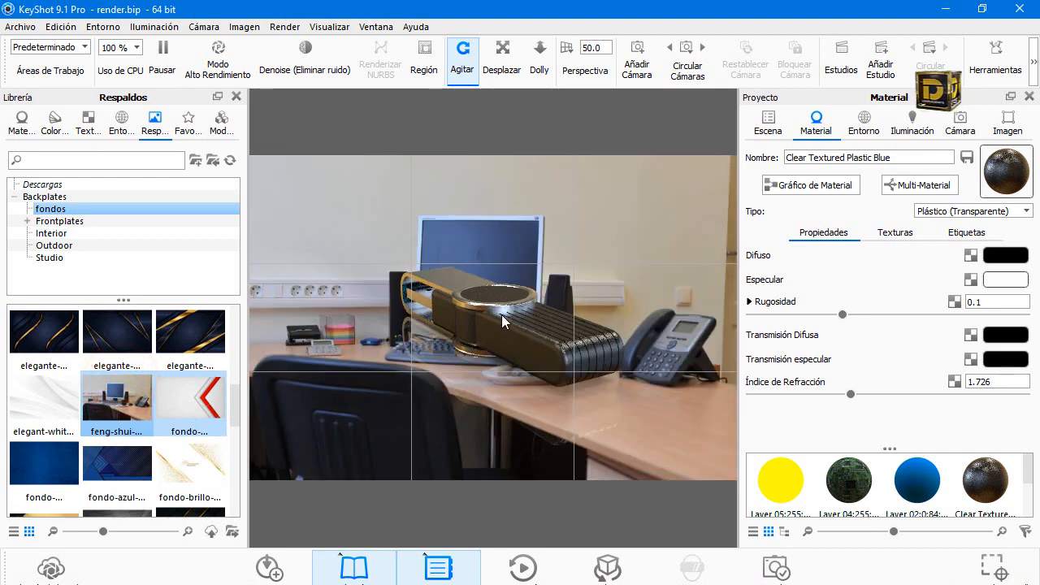
Shrink the black flash drive in the view and place it on the desk surface in front of the telephone.
scroll(500, 315, down, 4)
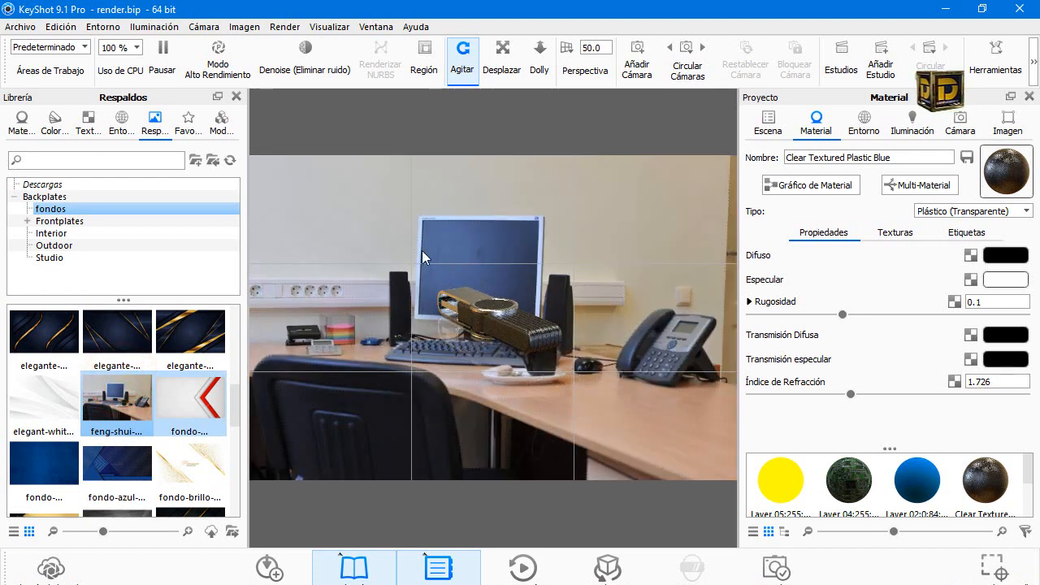
click(502, 55)
drag(504, 285, 606, 384)
scroll(660, 401, down, 3)
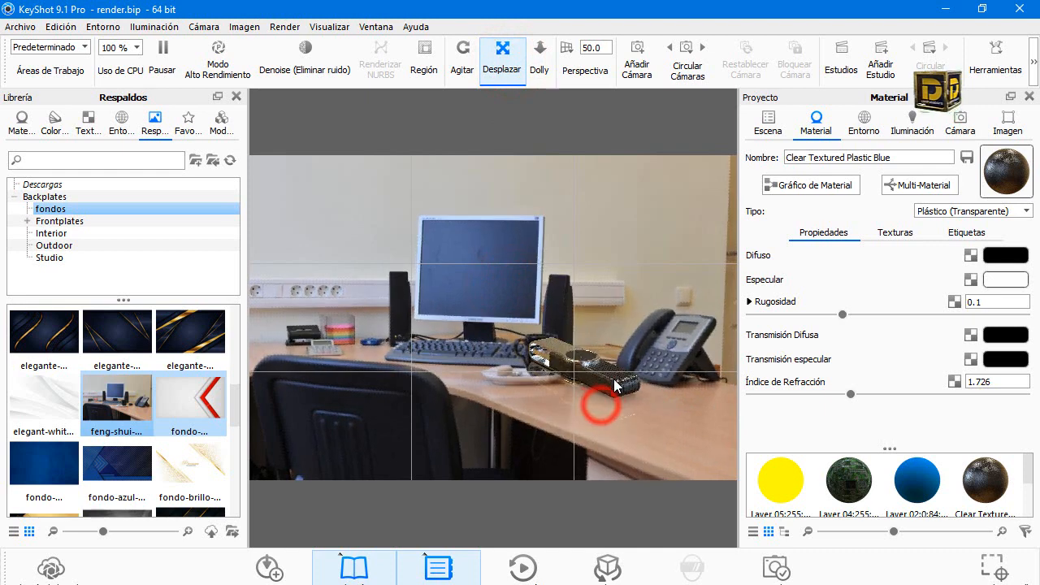
click(460, 55)
drag(651, 362, 656, 341)
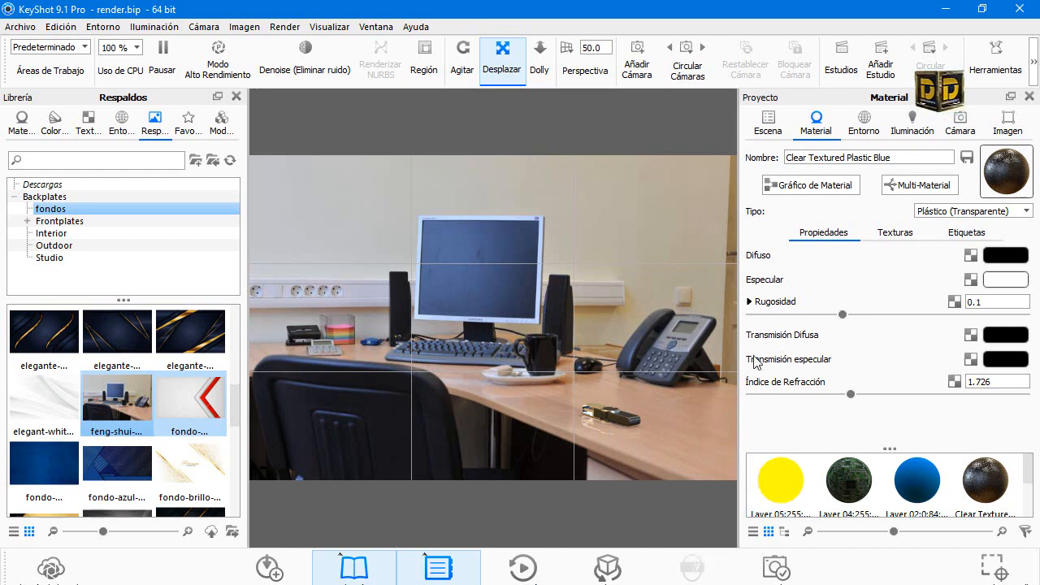
Open the render settings, move their window clear of the view, and shift the drive slightly towards the desk's outer edge.
click(775, 568)
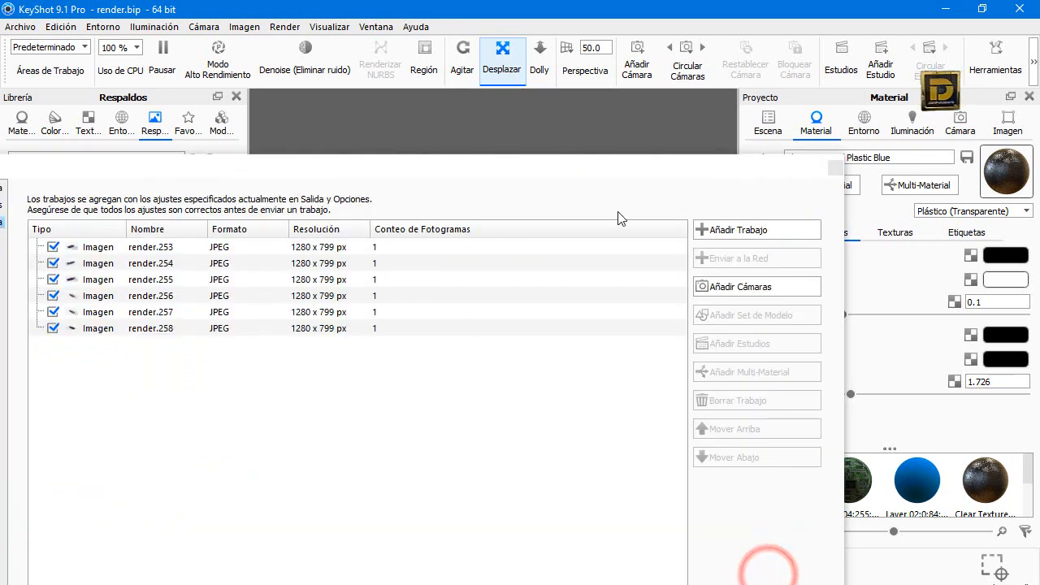
click(632, 164)
click(617, 428)
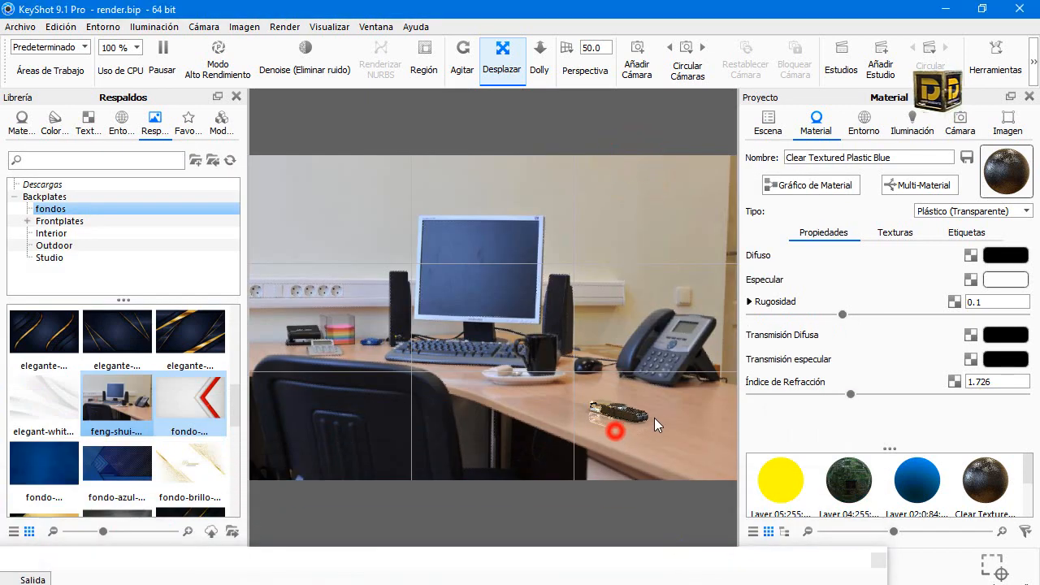
click(607, 401)
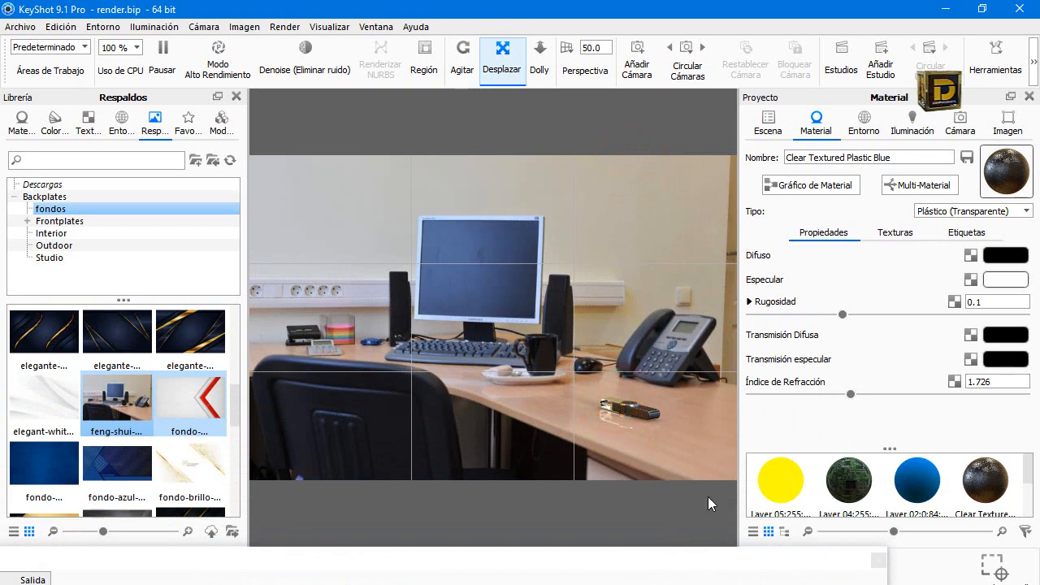
Set the roughness of the drive's black plastic body to 0.112 and of its polished aluminum cover to 0.101.
click(648, 413)
drag(843, 315, 853, 315)
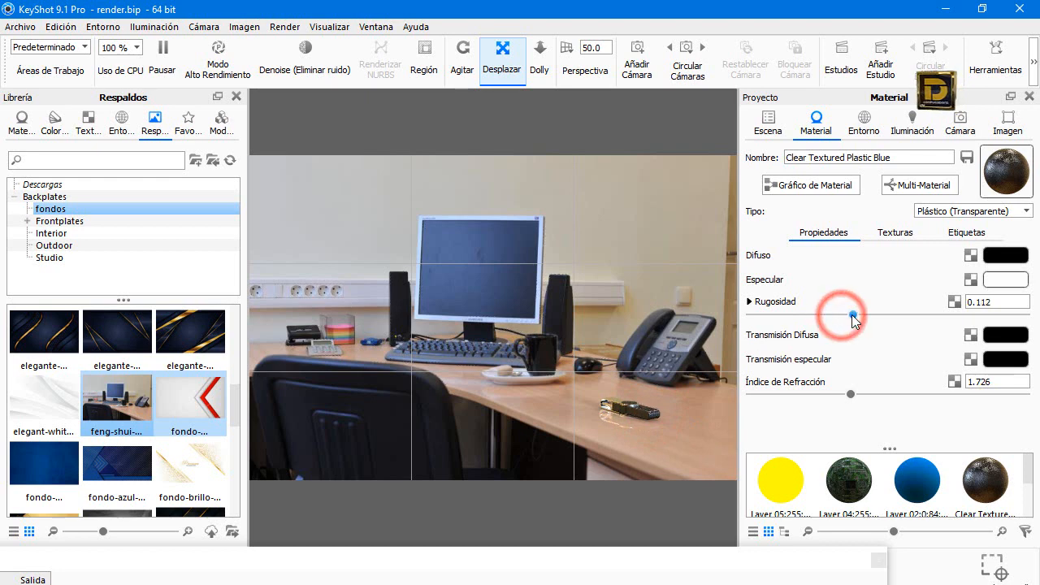
double_click(603, 404)
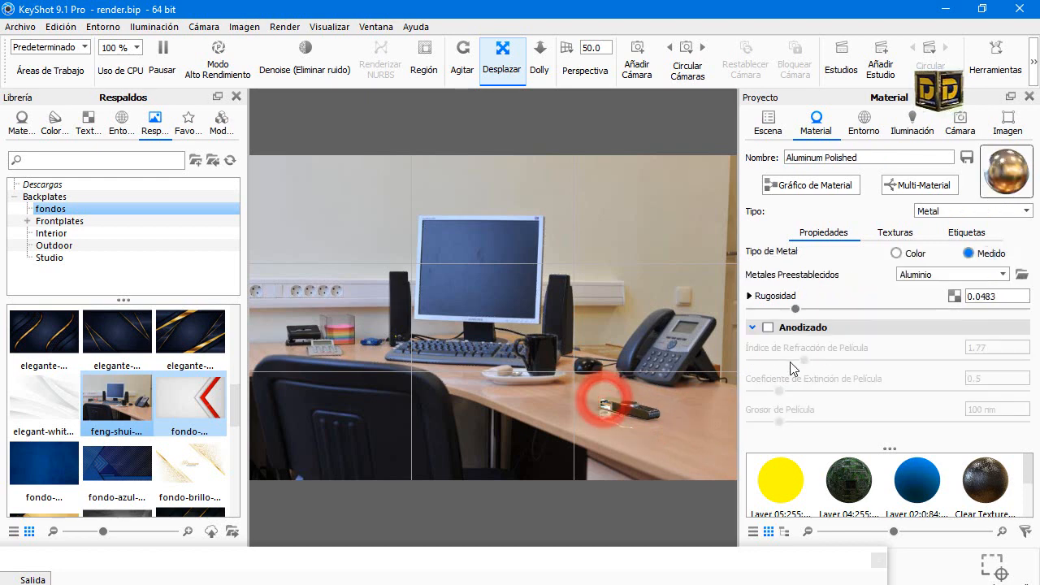
click(798, 306)
drag(799, 315, 845, 314)
Place the drive farther back on the desk beside the computer mouse and add this view to the render queue.
drag(708, 426, 638, 387)
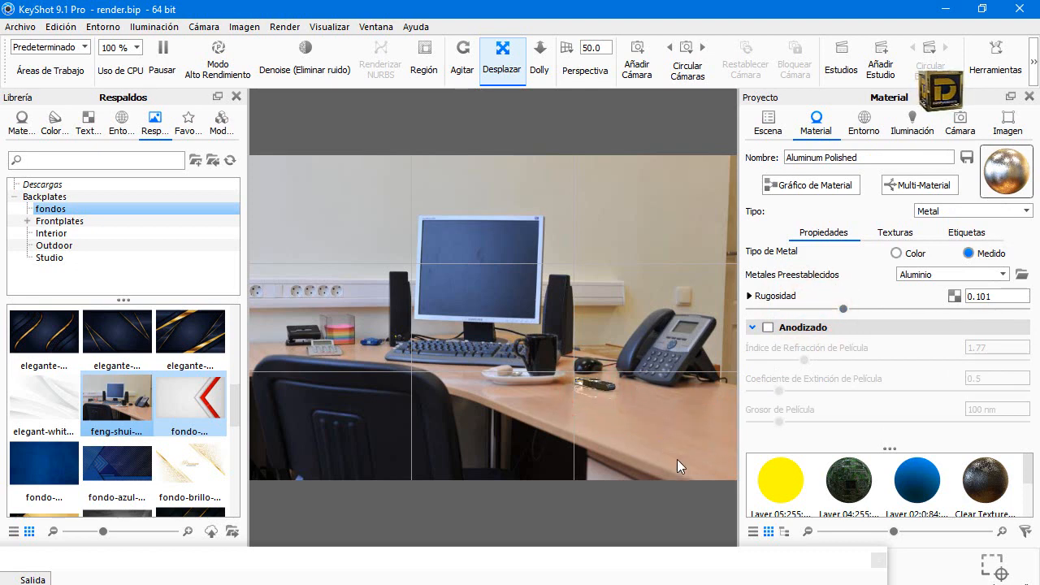
click(756, 571)
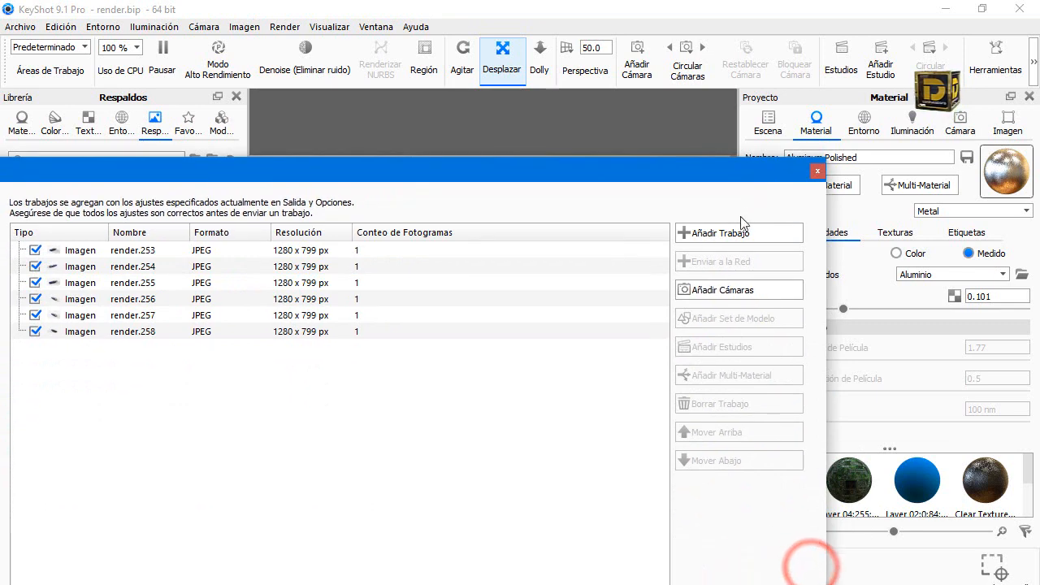
click(736, 234)
drag(565, 169, 744, 104)
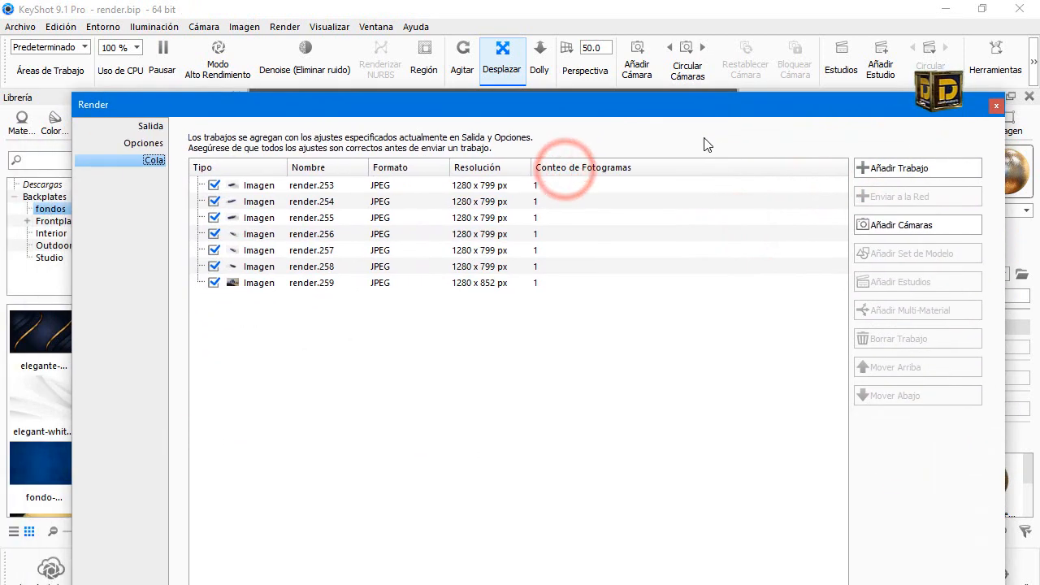
Review the still image output settings and browse for the render destination folder.
mouse_move(527, 200)
click(155, 127)
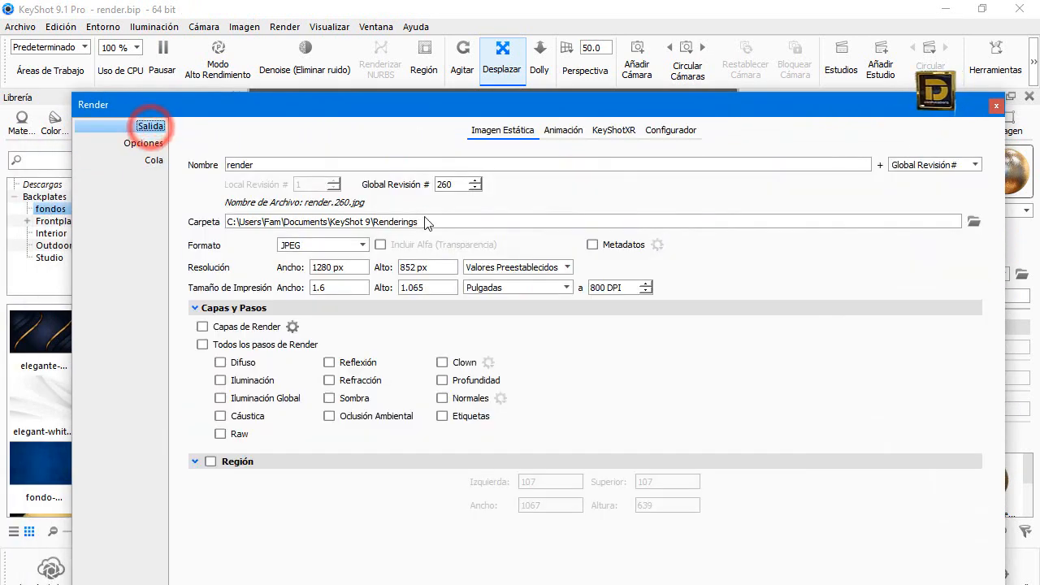
click(483, 220)
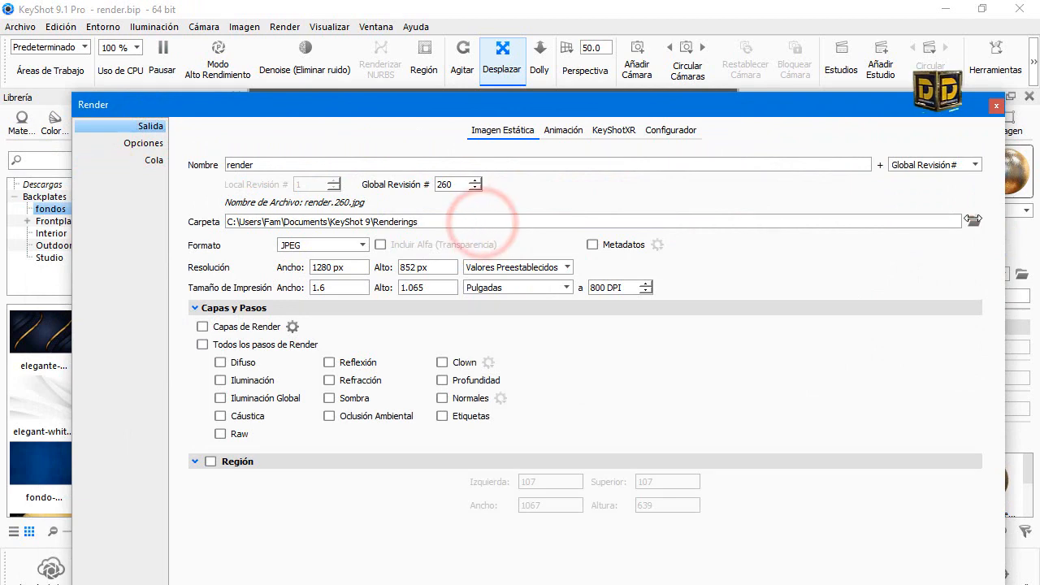
click(973, 220)
click(147, 105)
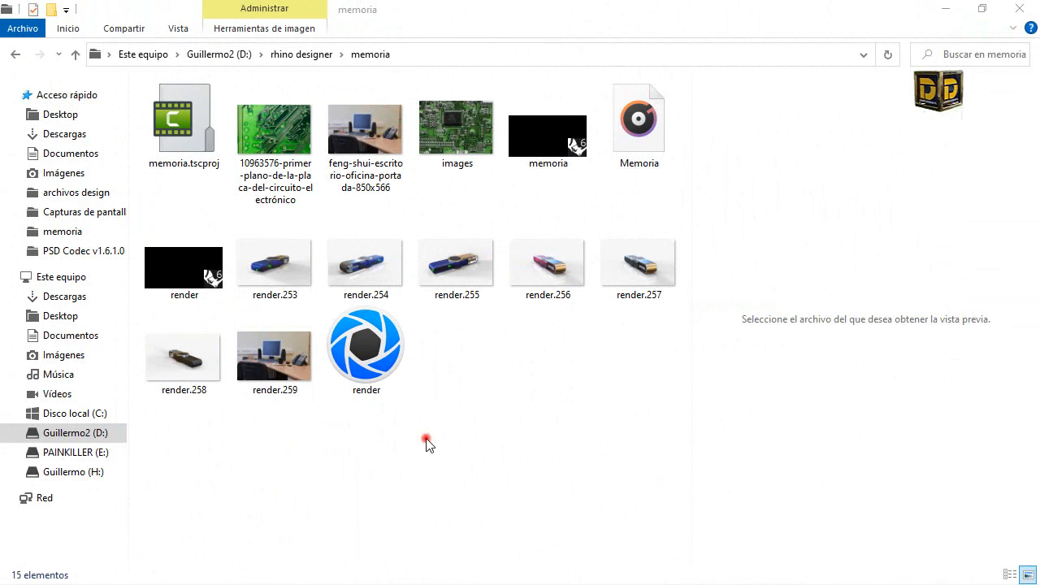
Preview the finished images from render.253 to render.259 in the memoria folder.
click(429, 443)
click(627, 353)
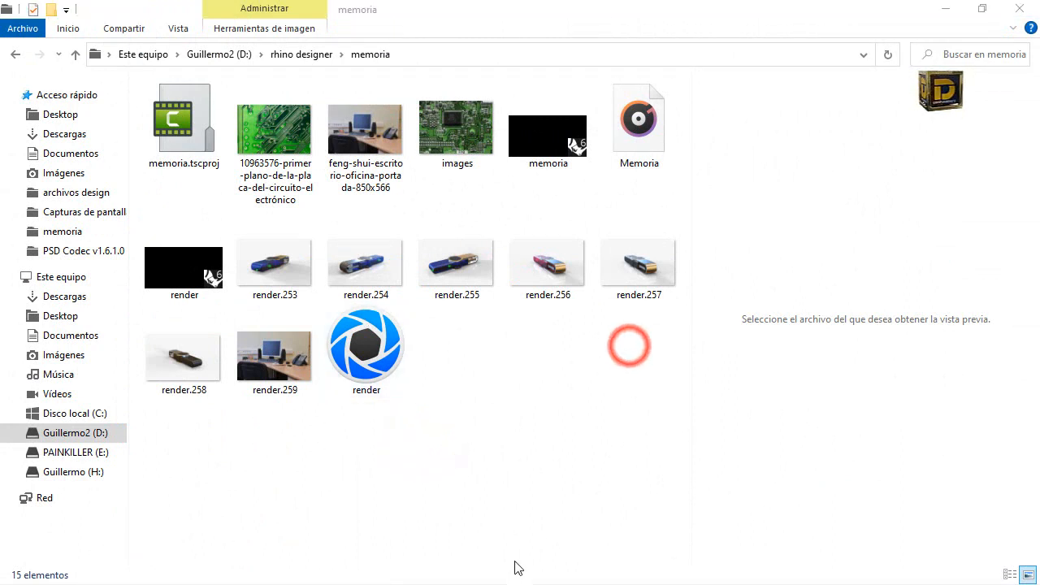
click(271, 294)
click(394, 275)
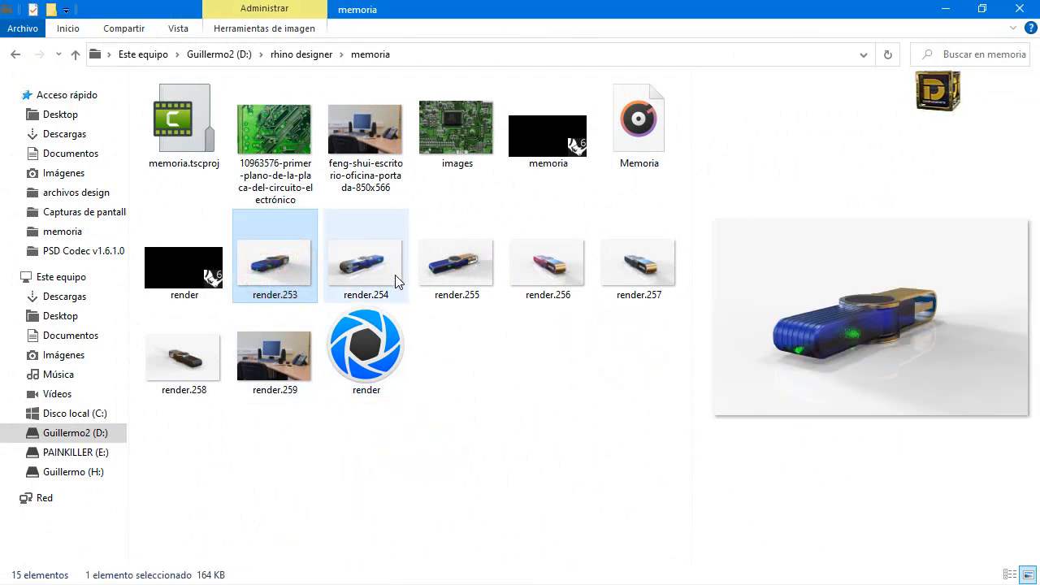
click(434, 265)
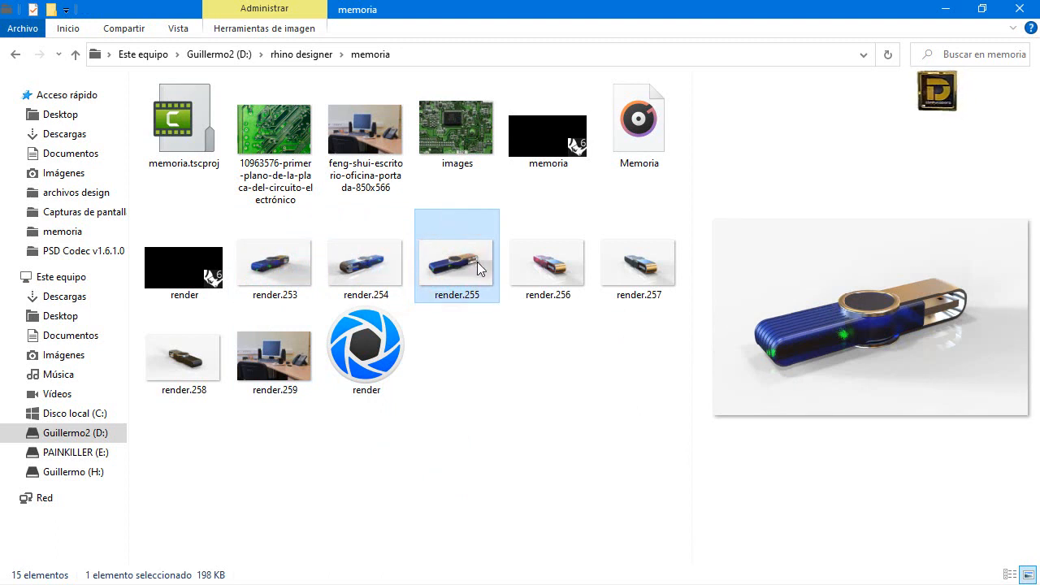
click(524, 273)
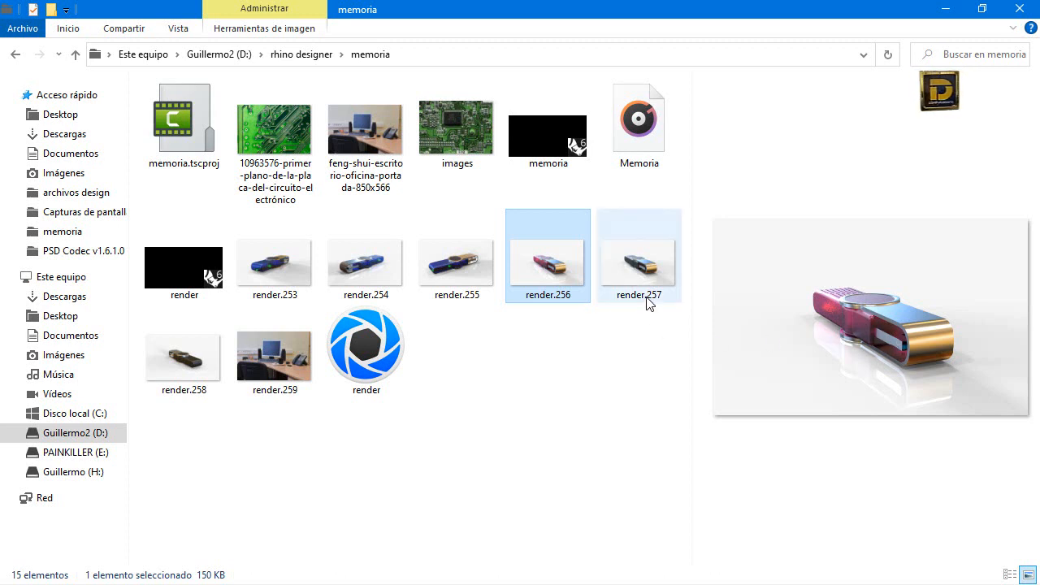
click(613, 270)
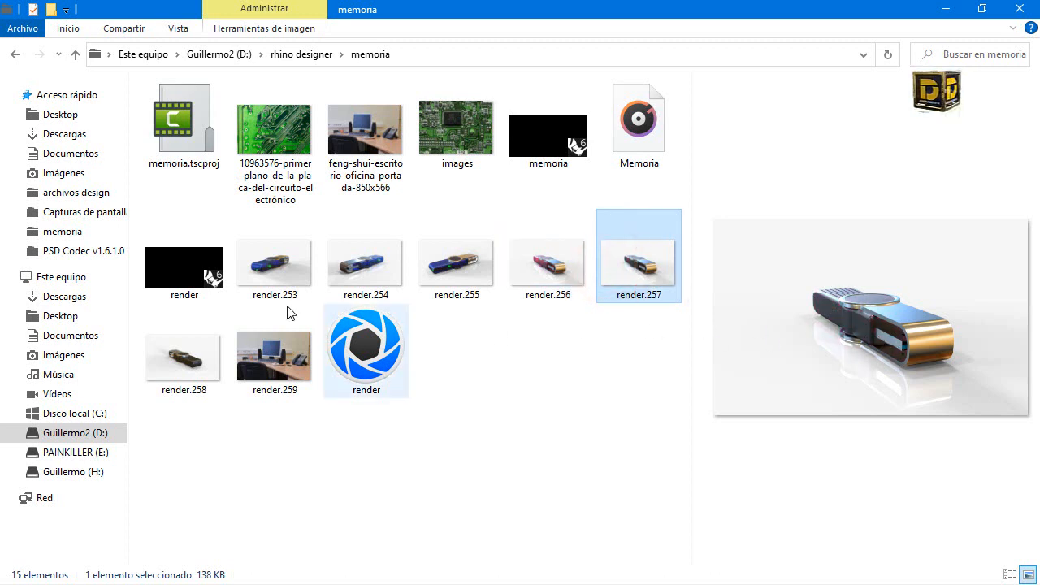
click(183, 360)
click(262, 352)
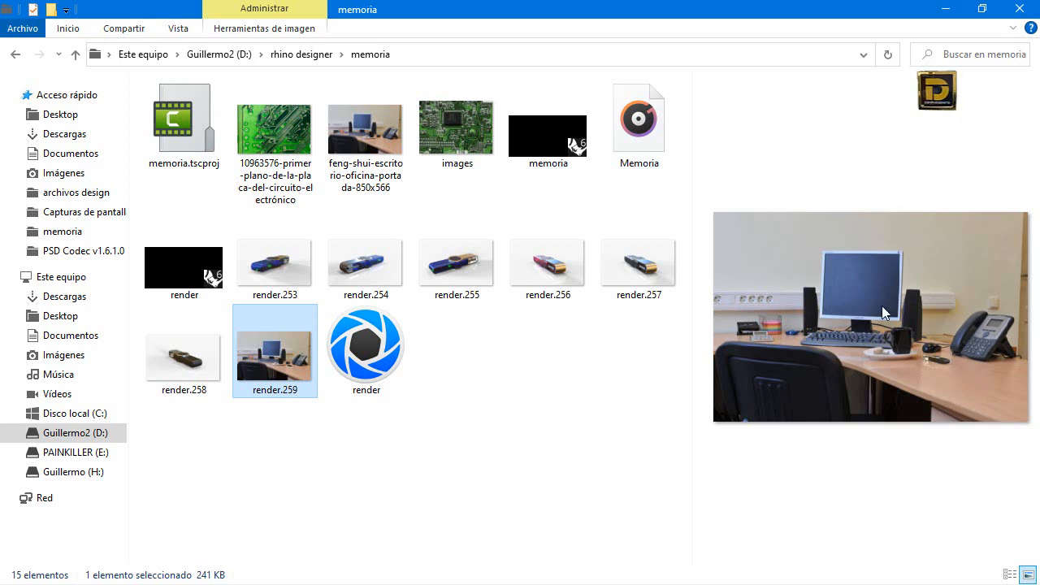
Compare the two black drive images, render.257 and render.258.
click(209, 355)
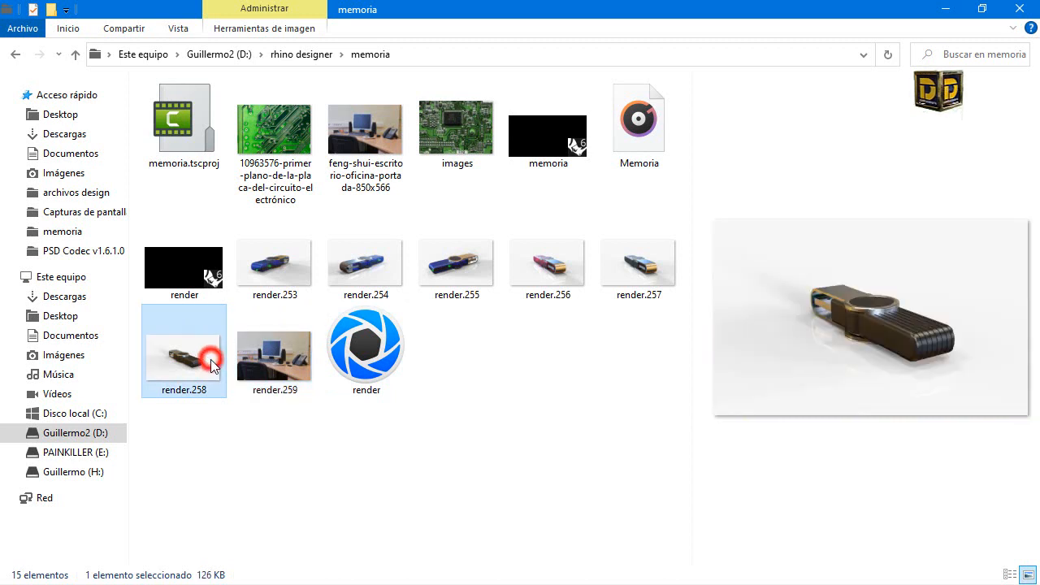
click(602, 264)
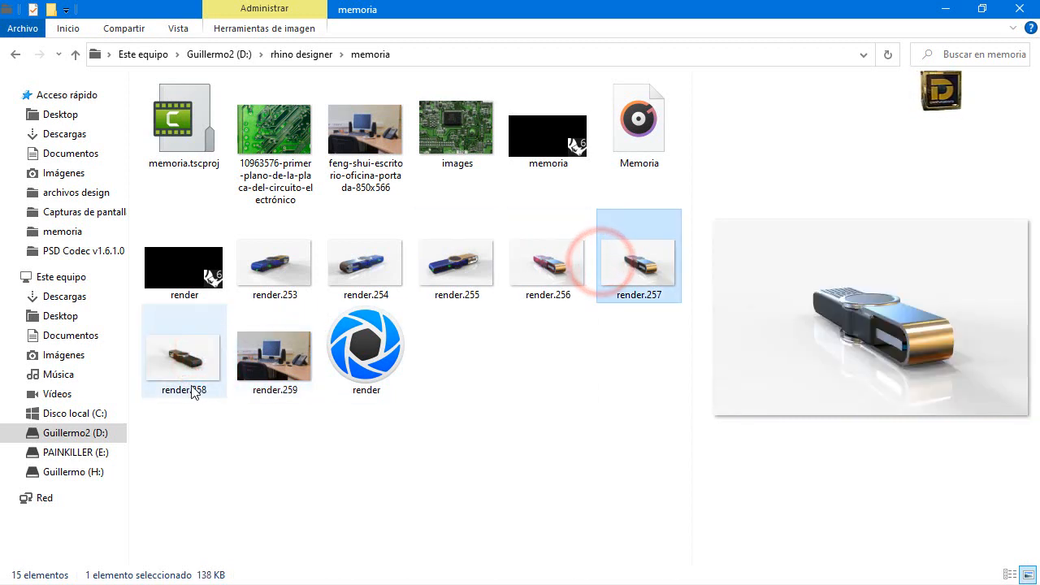
click(180, 356)
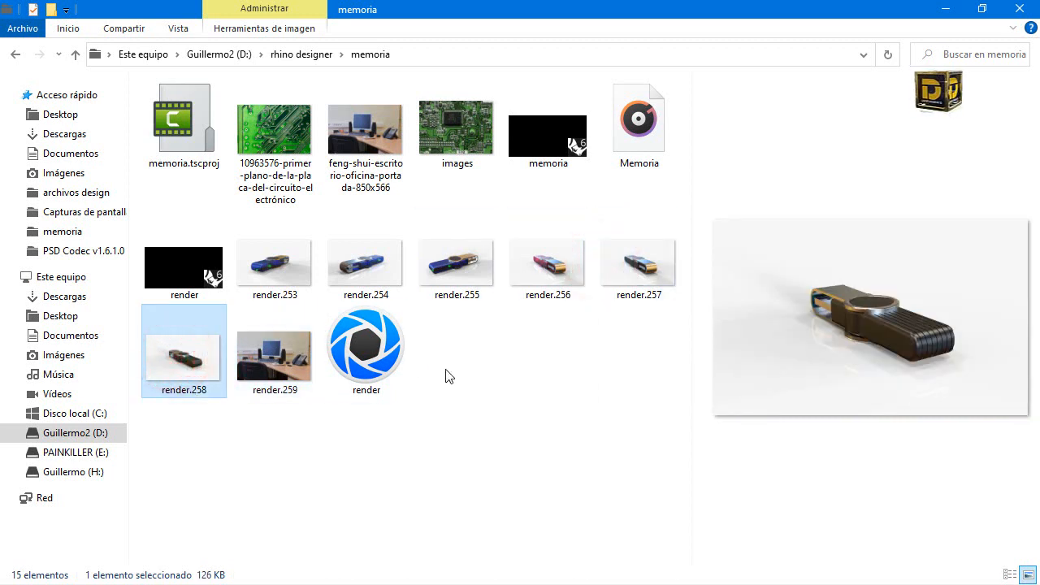